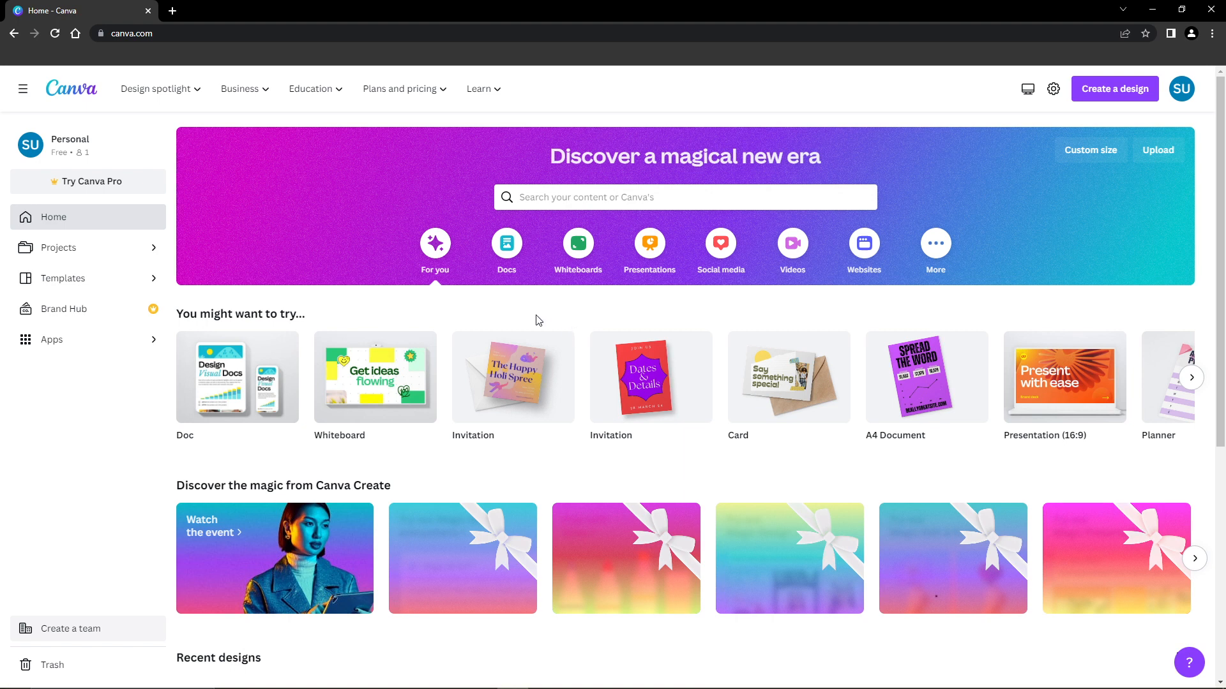
Create a blank custom-size design 2560 px wide and 1440 px high
{"action": "left_click", "coordinate": [1114, 88]}
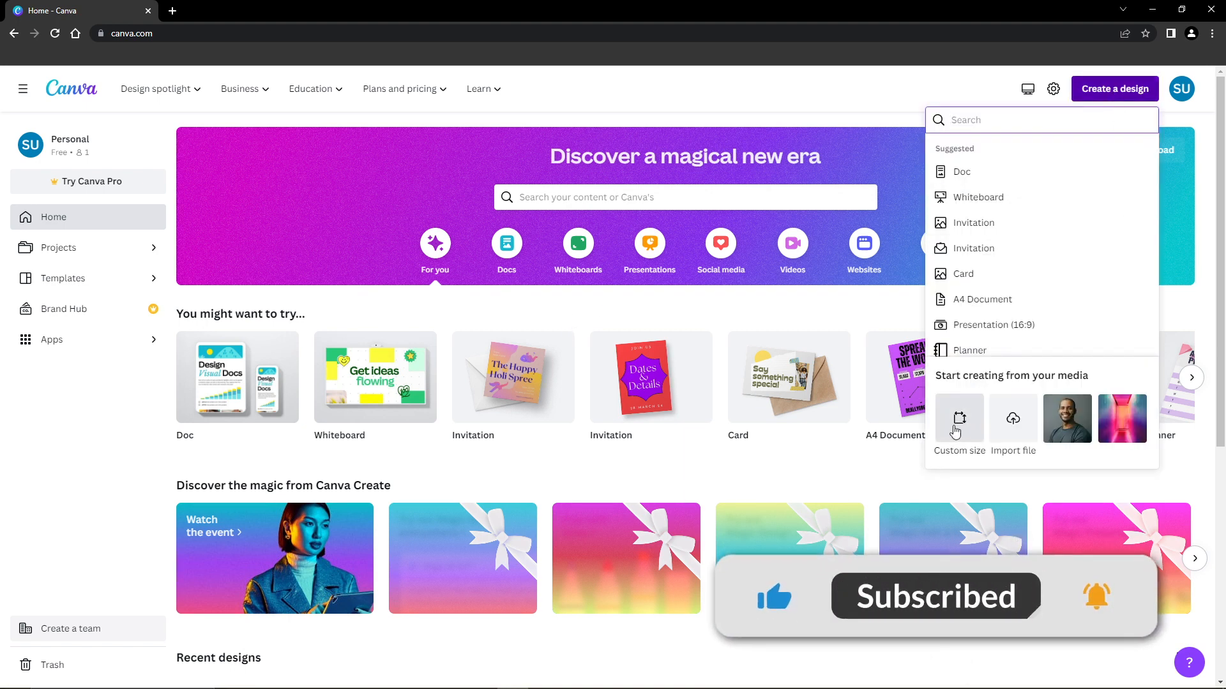
{"action": "left_click", "coordinate": [958, 424]}
{"action": "left_click_drag", "start_coordinate": [968, 173], "coordinate": [940, 180]}
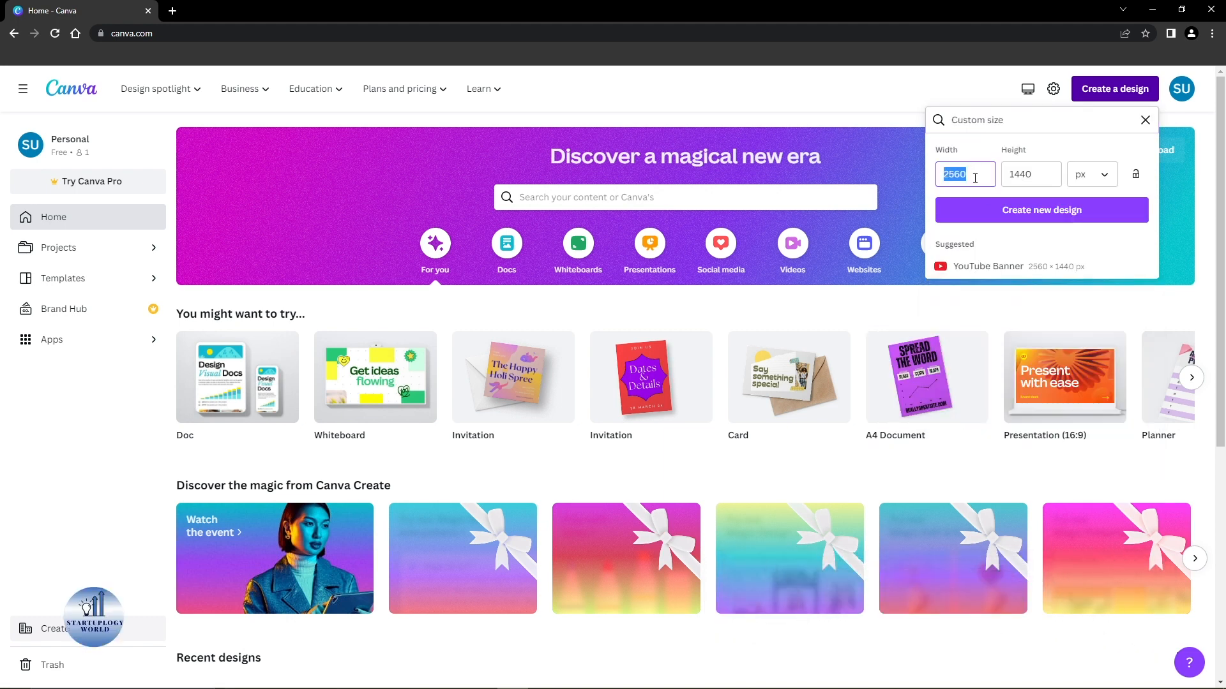
{"action": "left_click", "coordinate": [1020, 180]}
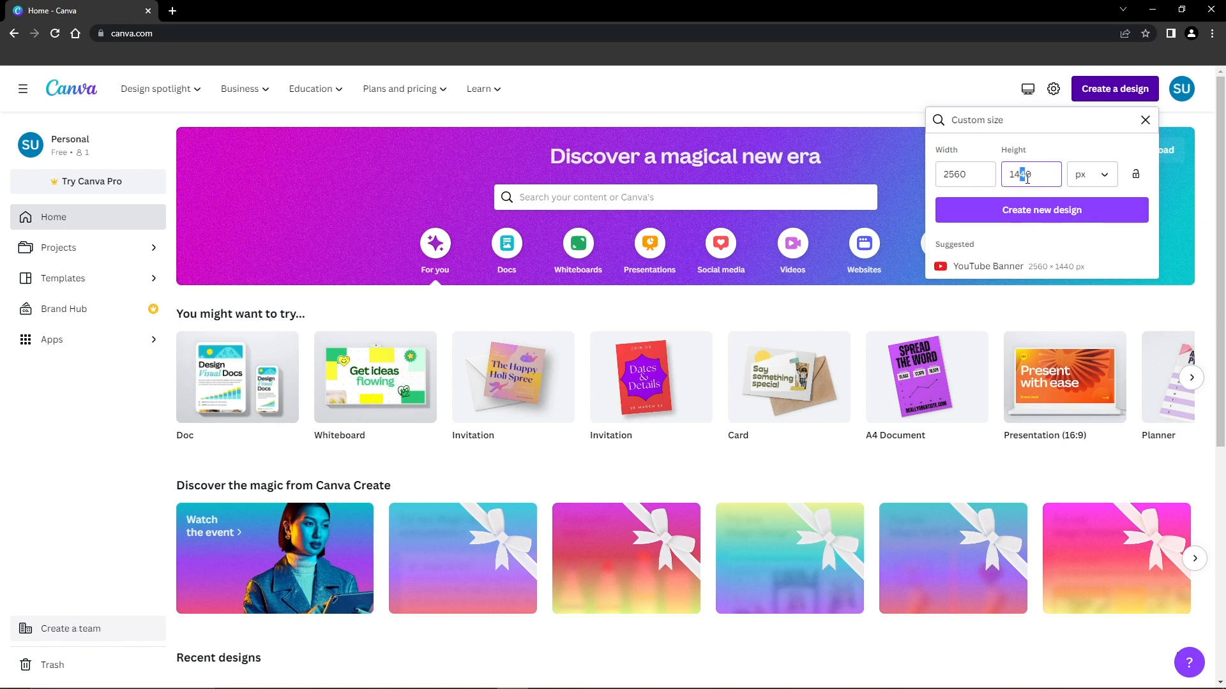
{"action": "left_click", "coordinate": [967, 175]}
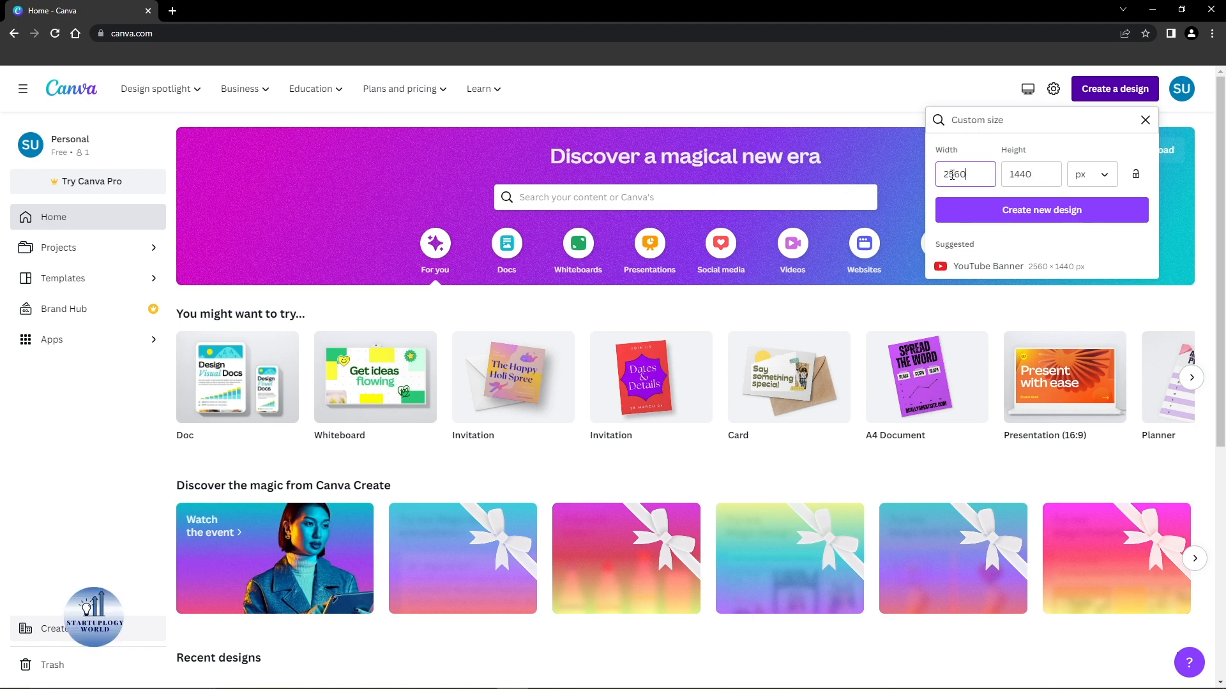
{"action": "left_click_drag", "start_coordinate": [955, 174], "coordinate": [1050, 173]}
{"action": "left_click", "coordinate": [986, 174]}
{"action": "left_click", "coordinate": [1050, 173]}
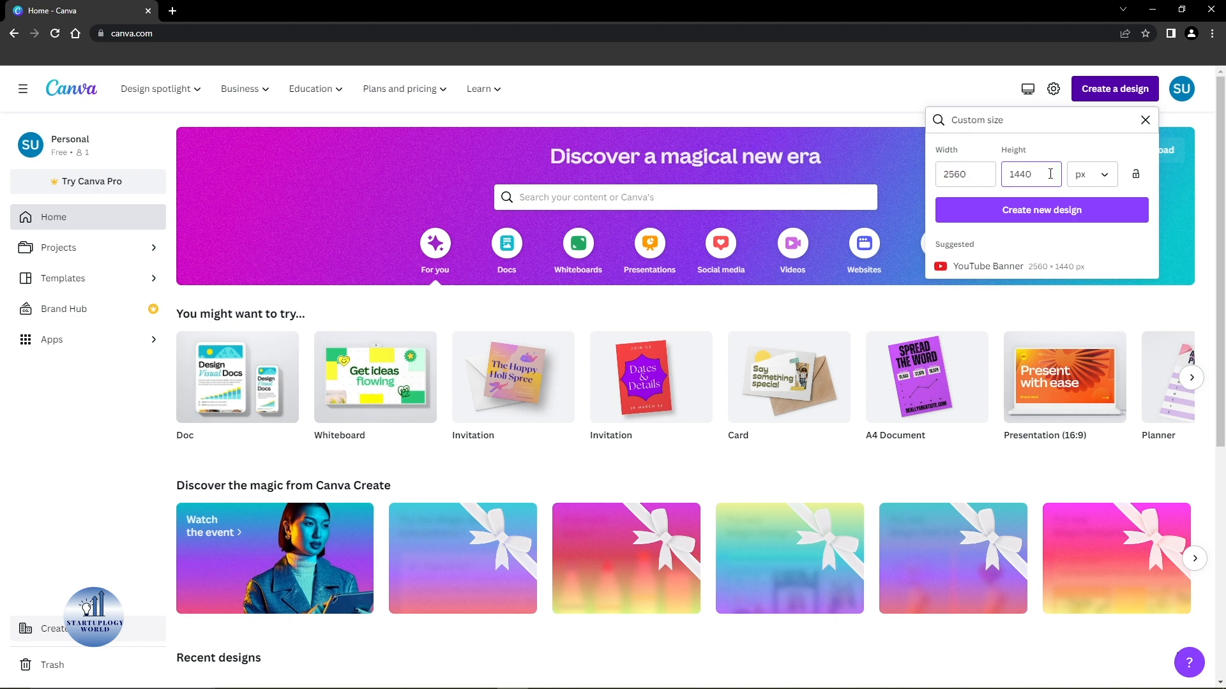
{"action": "left_click", "coordinate": [1045, 217]}
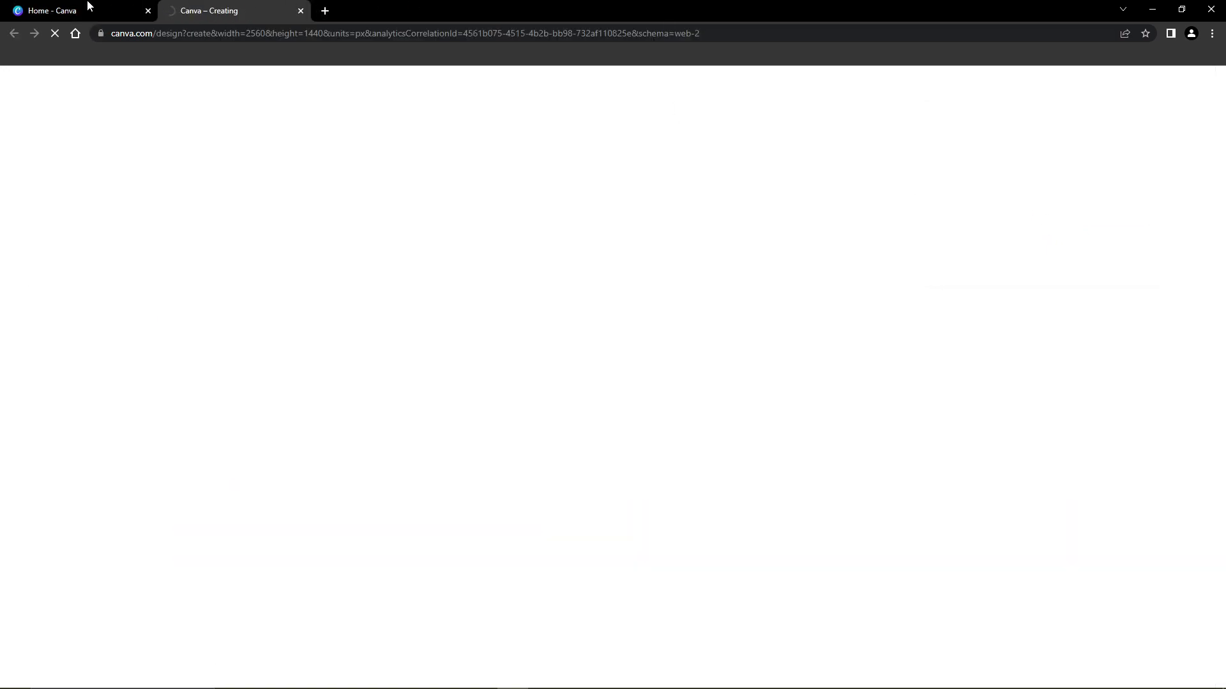
Return to the Canva home page and search the templates for "youtube", opening the YouTube Banner category
{"action": "left_click", "coordinate": [47, 11]}
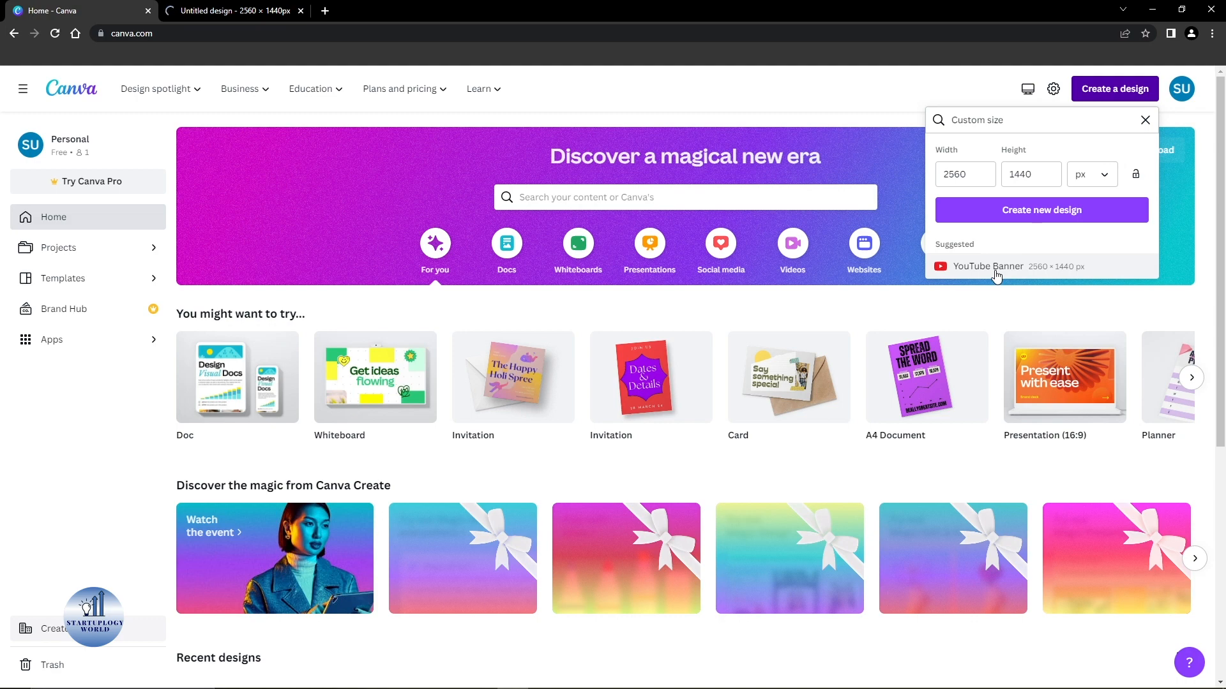
{"action": "left_click", "coordinate": [58, 280]}
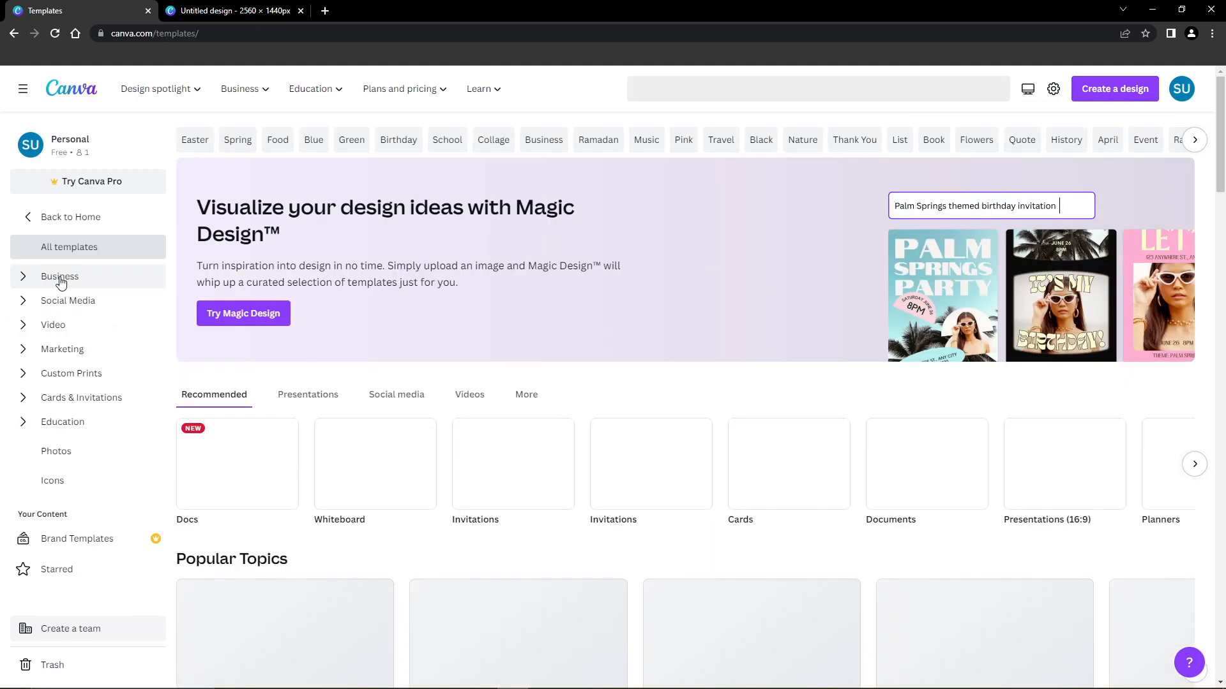
{"action": "left_click", "coordinate": [700, 88]}
{"action": "type", "text": "you"}
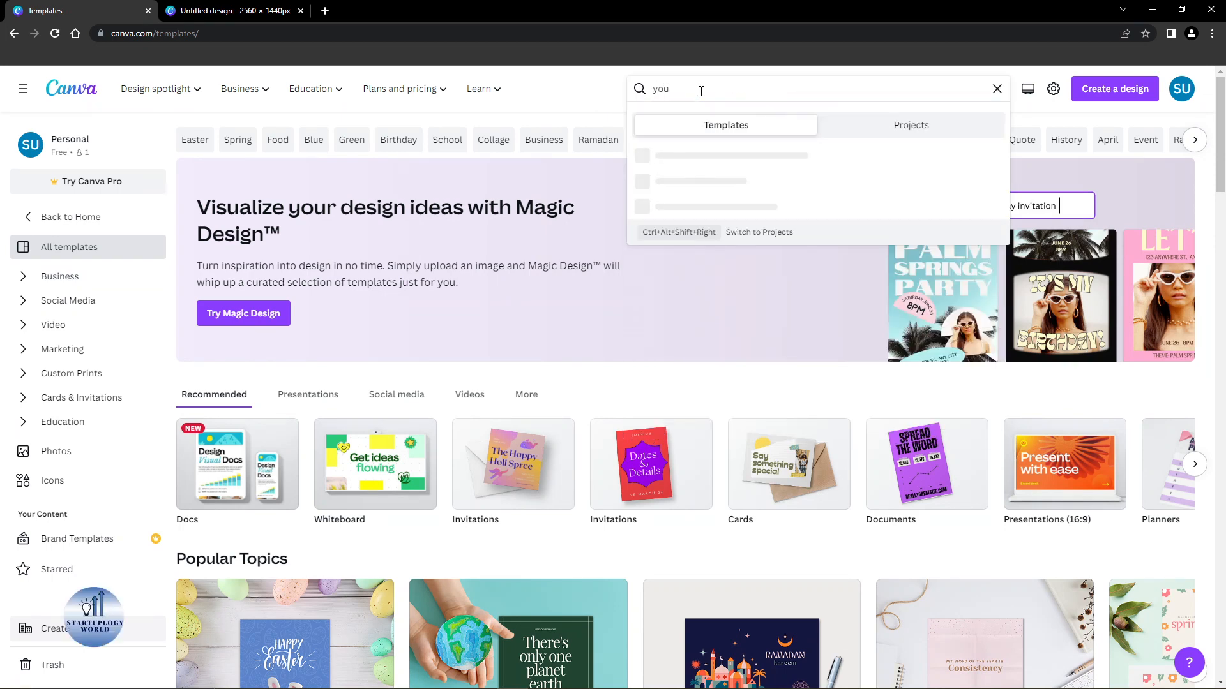
{"action": "type", "text": "tube"}
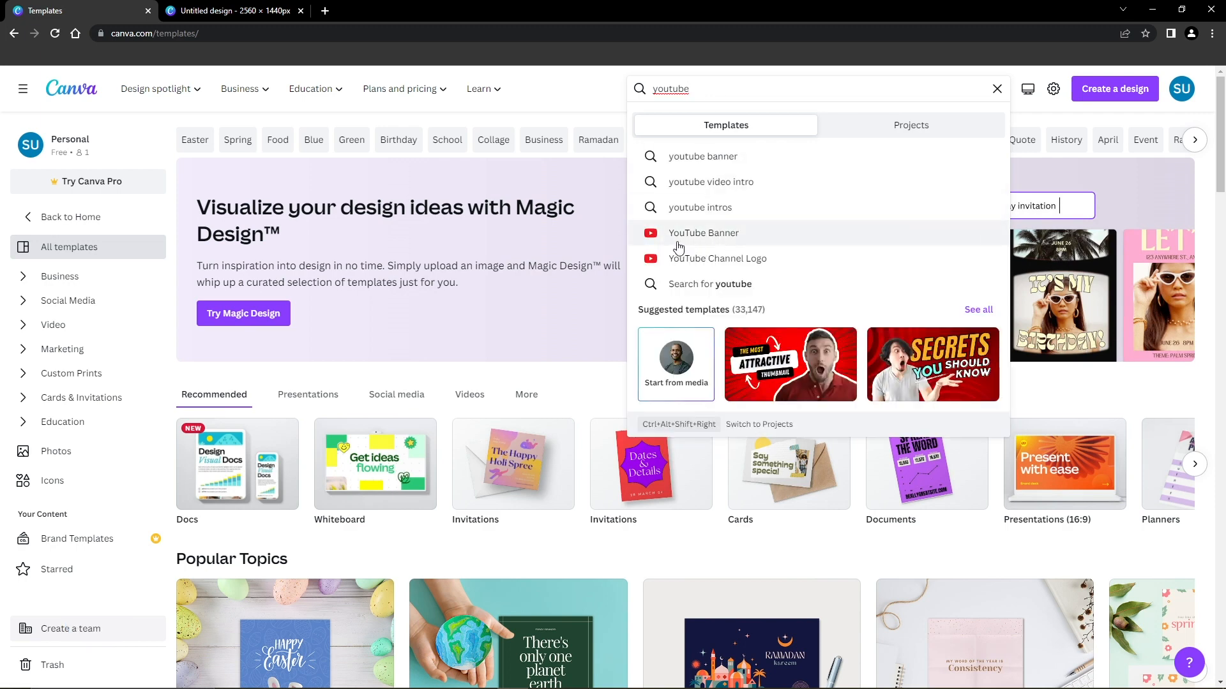
{"action": "left_click", "coordinate": [746, 233]}
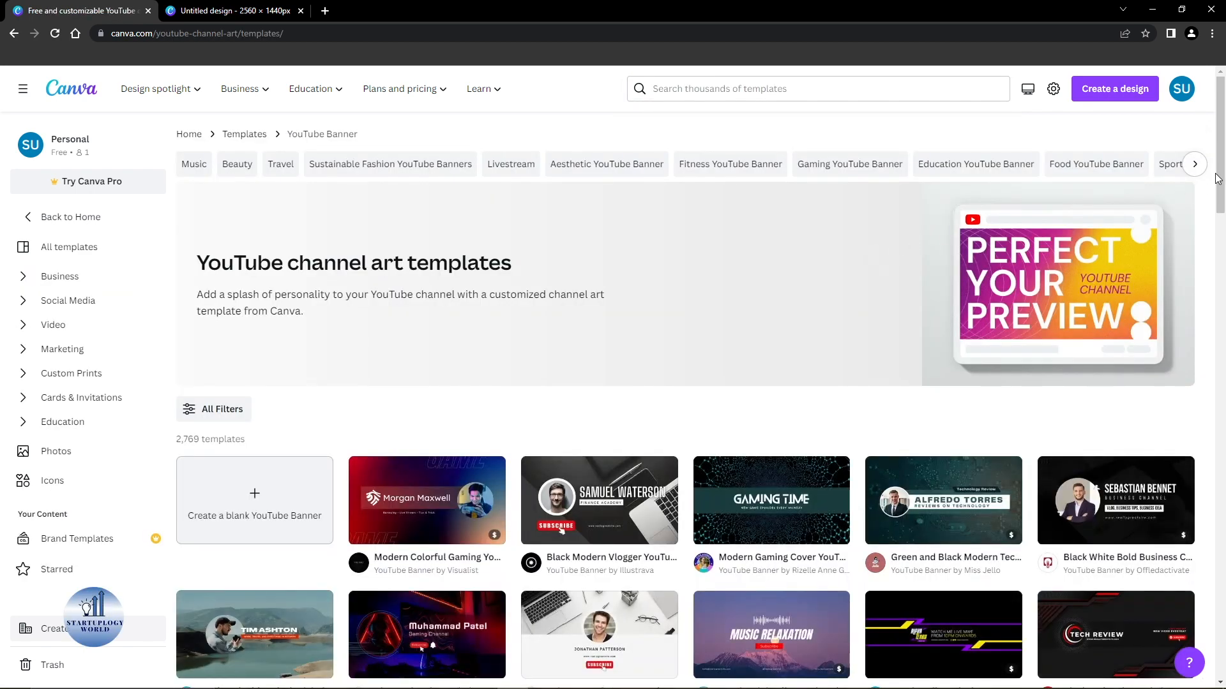
Glance through the YouTube banner templates and close the blank 2560 × 1440 px design
{"action": "left_click_drag", "start_coordinate": [1216, 181], "coordinate": [1220, 251]}
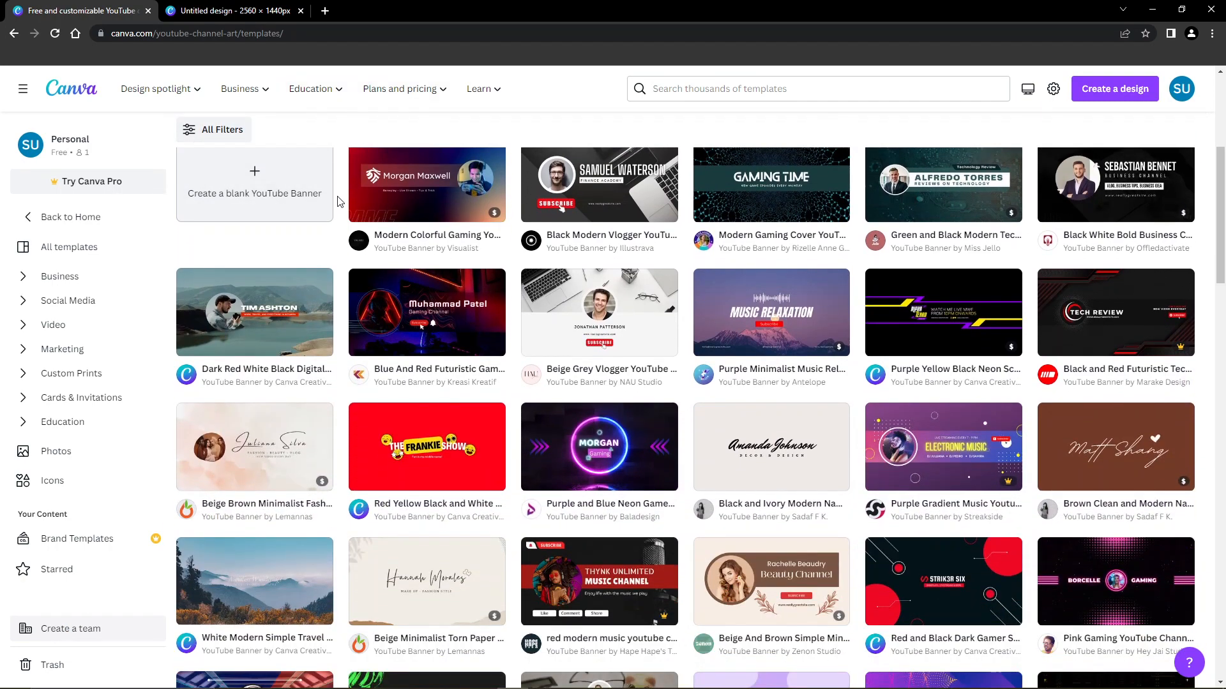
{"action": "scroll", "coordinate": [340, 202], "scroll_direction": "up", "scroll_amount": 4}
{"action": "scroll", "coordinate": [340, 202], "scroll_direction": "down", "scroll_amount": 4}
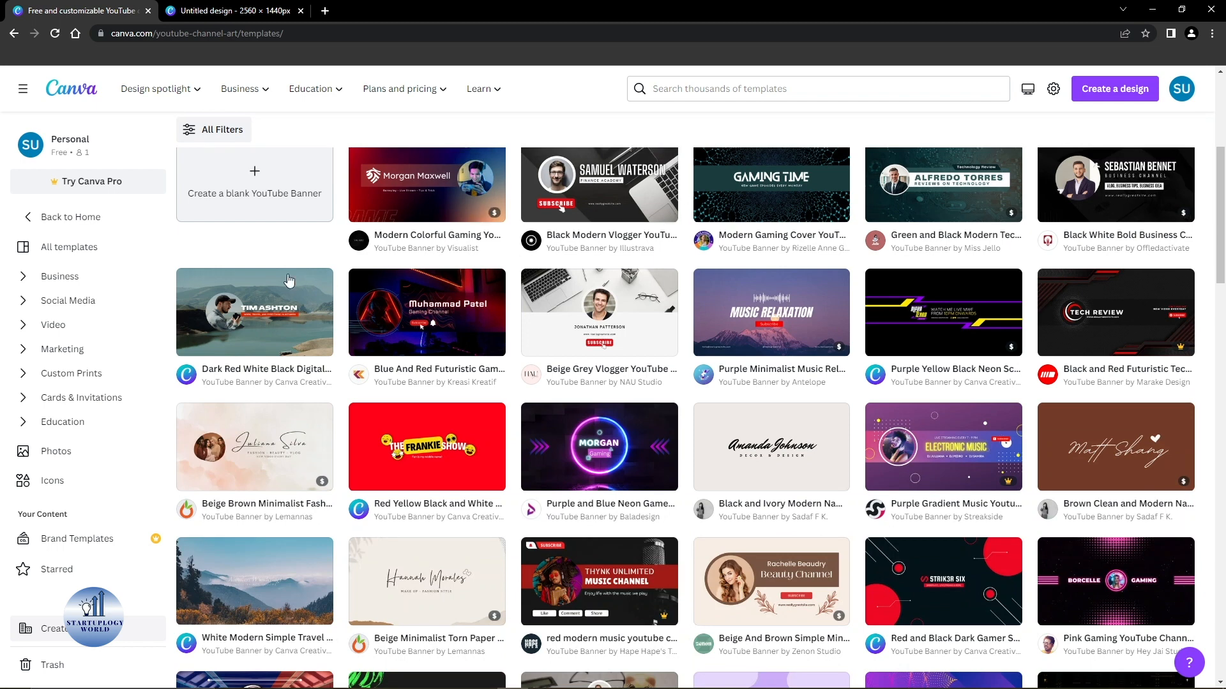
{"action": "left_click", "coordinate": [191, 10]}
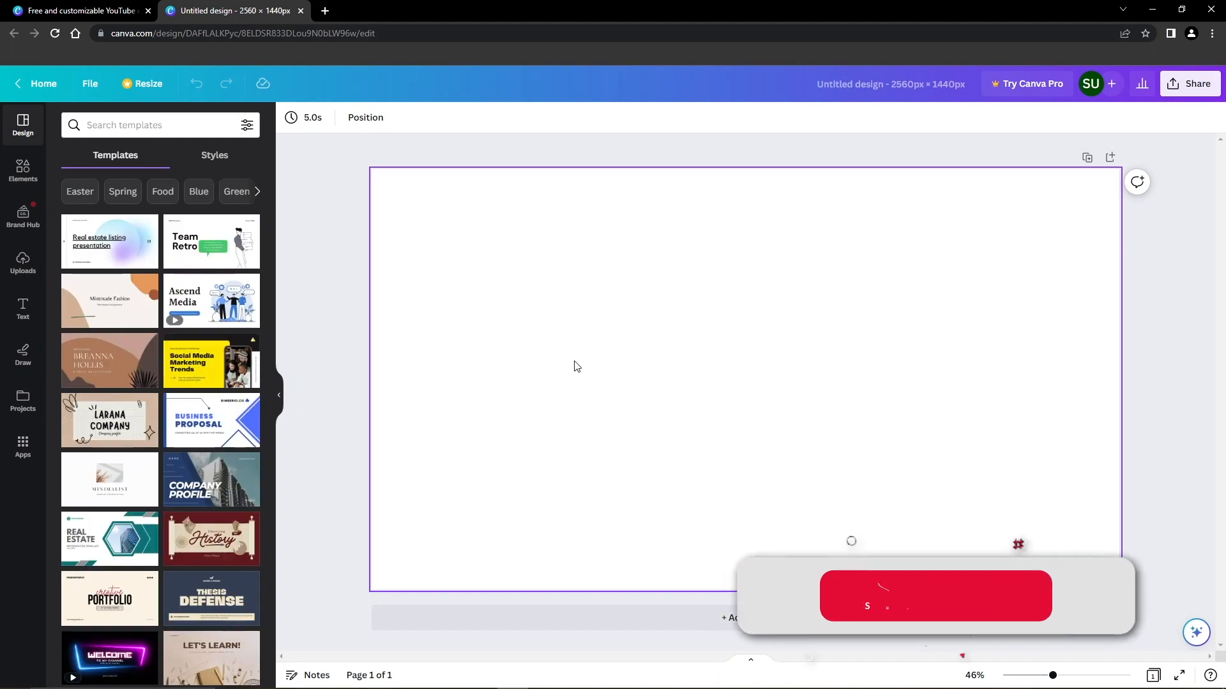
{"action": "left_click", "coordinate": [75, 12]}
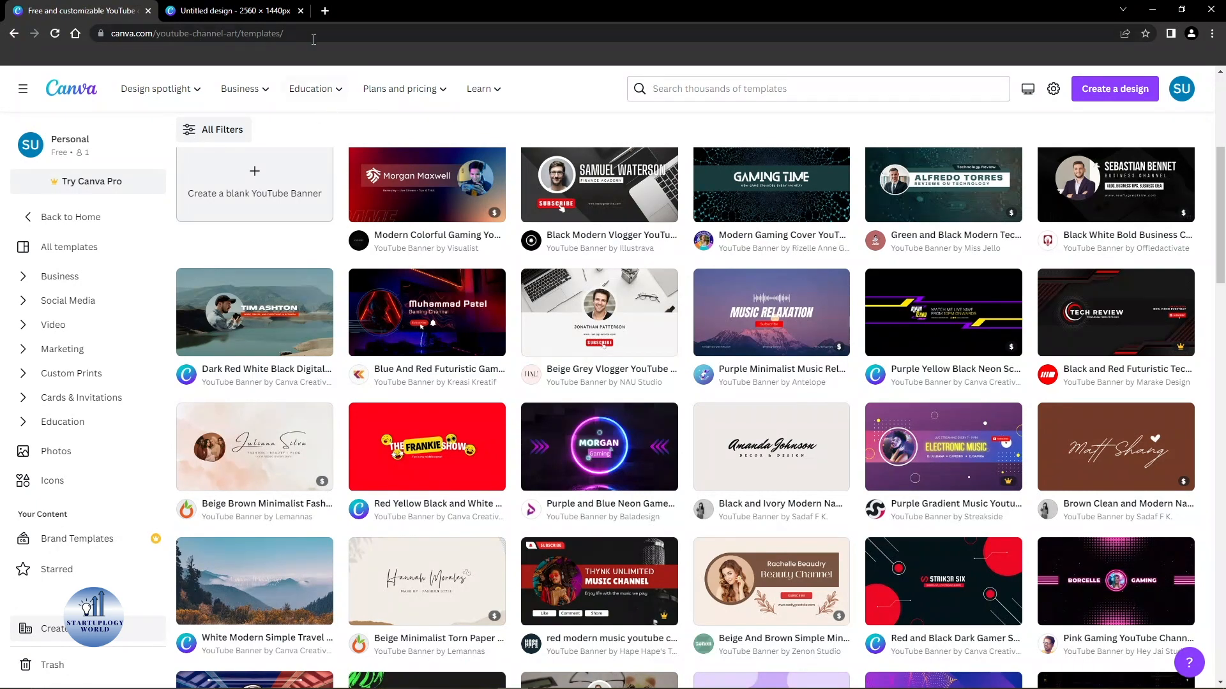
{"action": "left_click", "coordinate": [301, 11]}
Choose the Dark Red White Black Digital Nomad YouTube Banner template and open it for customizing
{"action": "scroll", "coordinate": [342, 272], "scroll_direction": "down", "scroll_amount": 6}
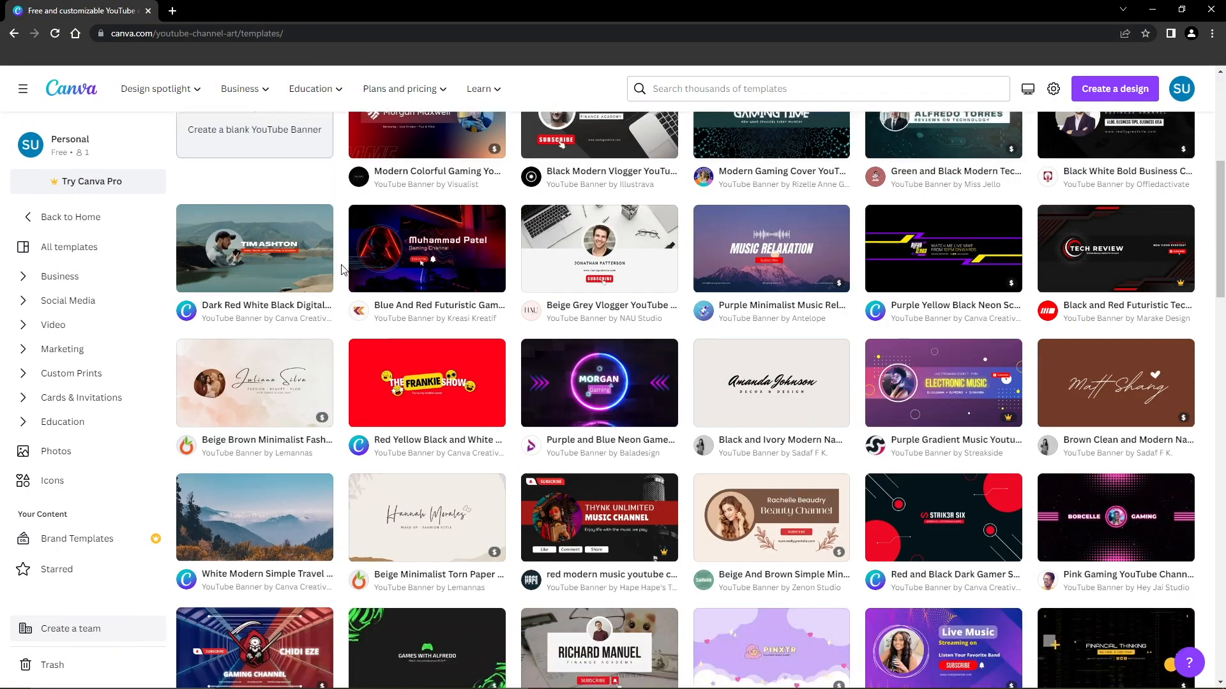
{"action": "scroll", "coordinate": [339, 275], "scroll_direction": "down", "scroll_amount": 2}
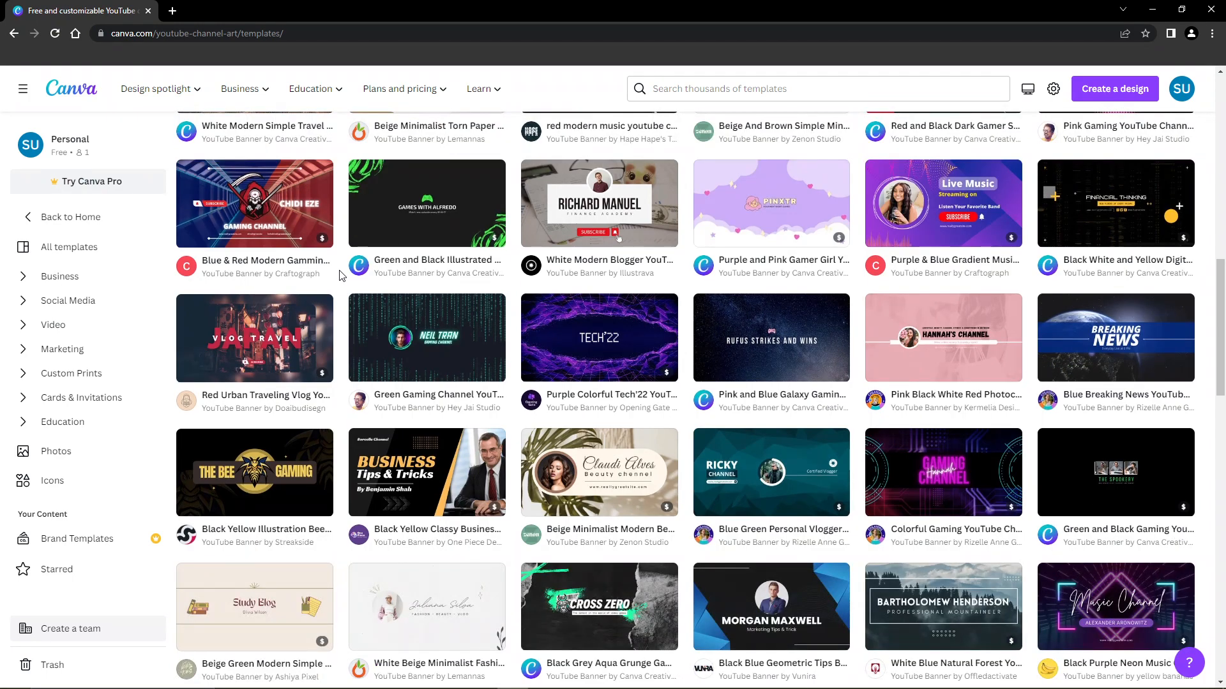
{"action": "scroll", "coordinate": [340, 275], "scroll_direction": "down", "scroll_amount": 2}
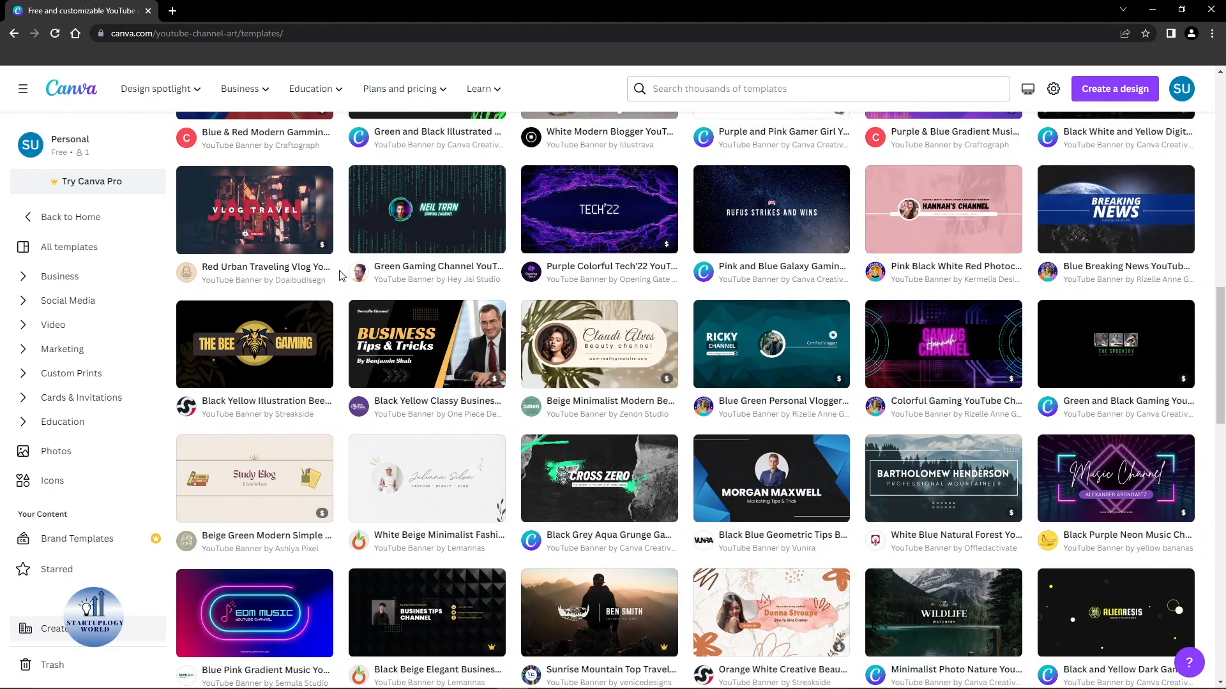
{"action": "scroll", "coordinate": [339, 276], "scroll_direction": "down", "scroll_amount": 1}
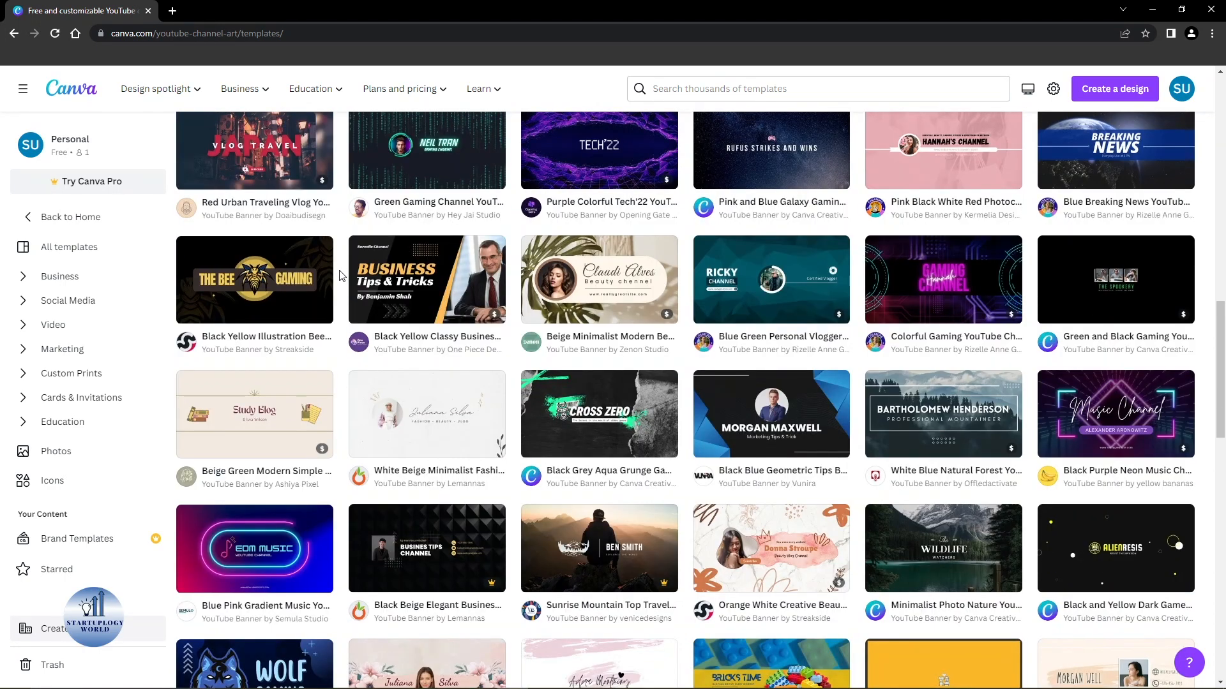
{"action": "scroll", "coordinate": [340, 276], "scroll_direction": "down", "scroll_amount": 1}
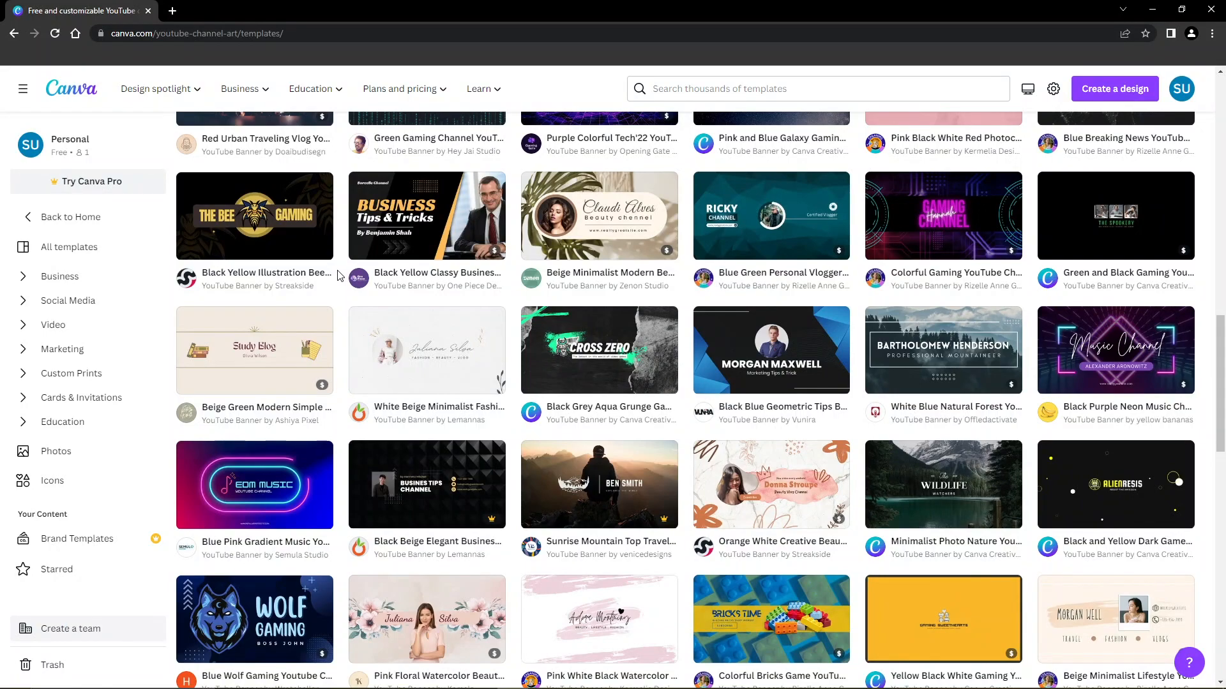
{"action": "scroll", "coordinate": [337, 276], "scroll_direction": "up", "scroll_amount": 8}
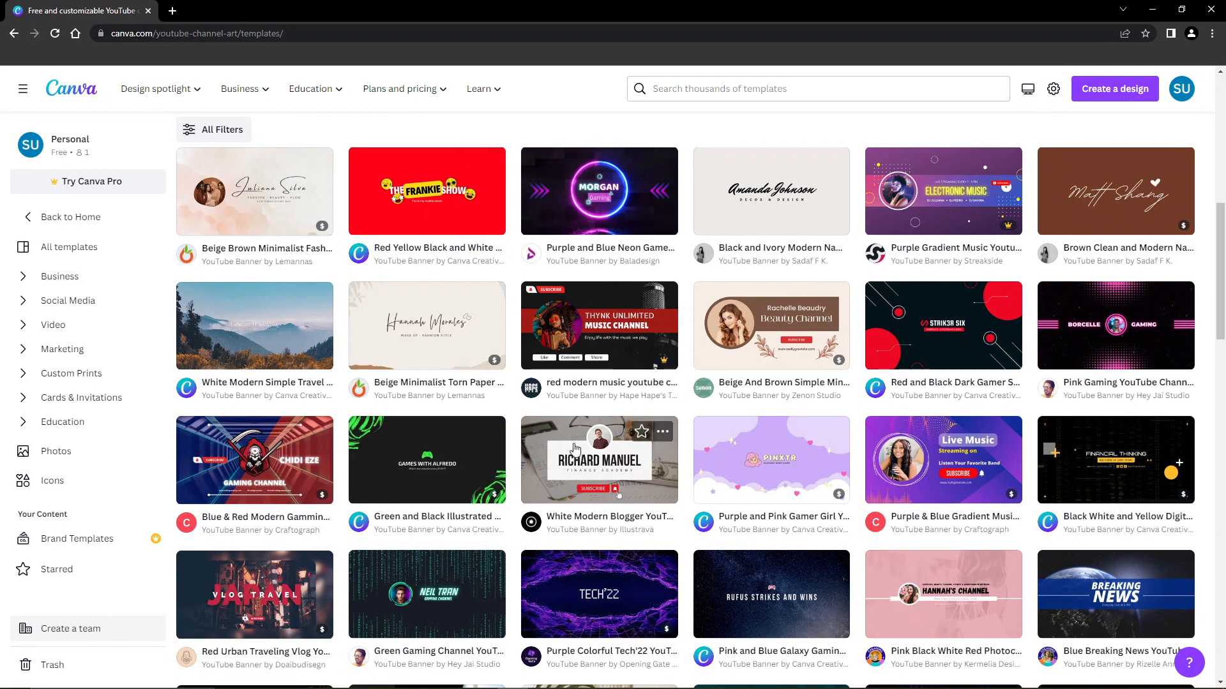
{"action": "scroll", "coordinate": [339, 390], "scroll_direction": "up", "scroll_amount": 7}
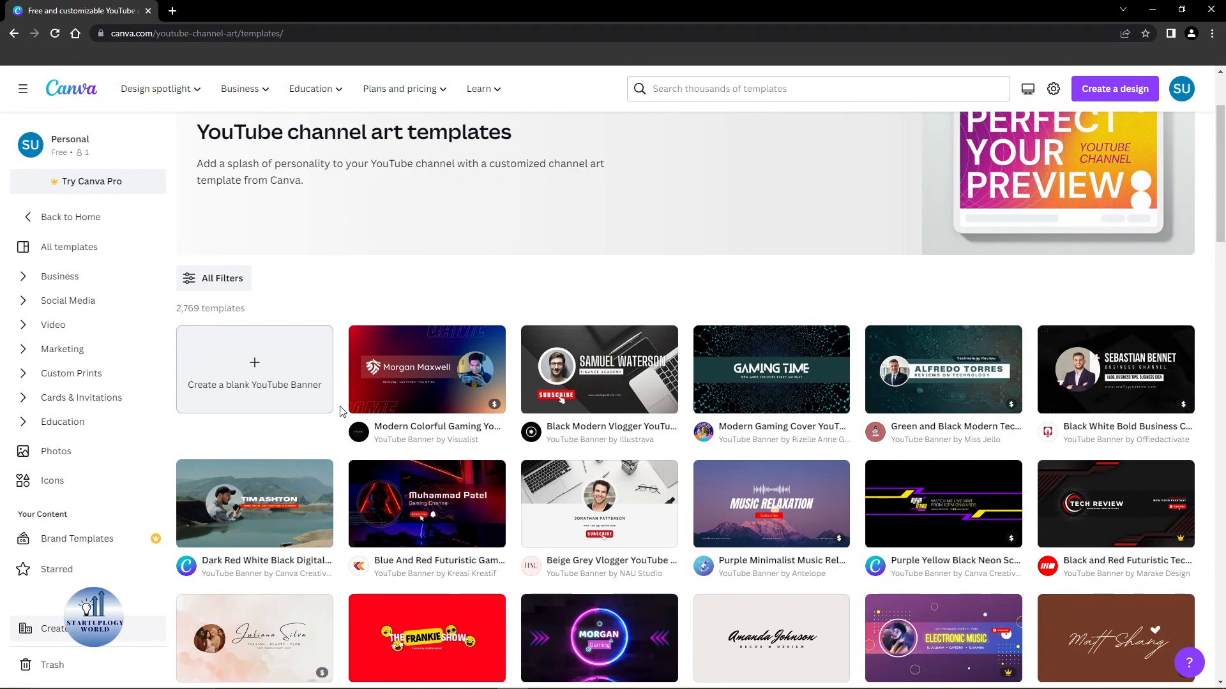
{"action": "scroll", "coordinate": [349, 345], "scroll_direction": "down", "scroll_amount": 1}
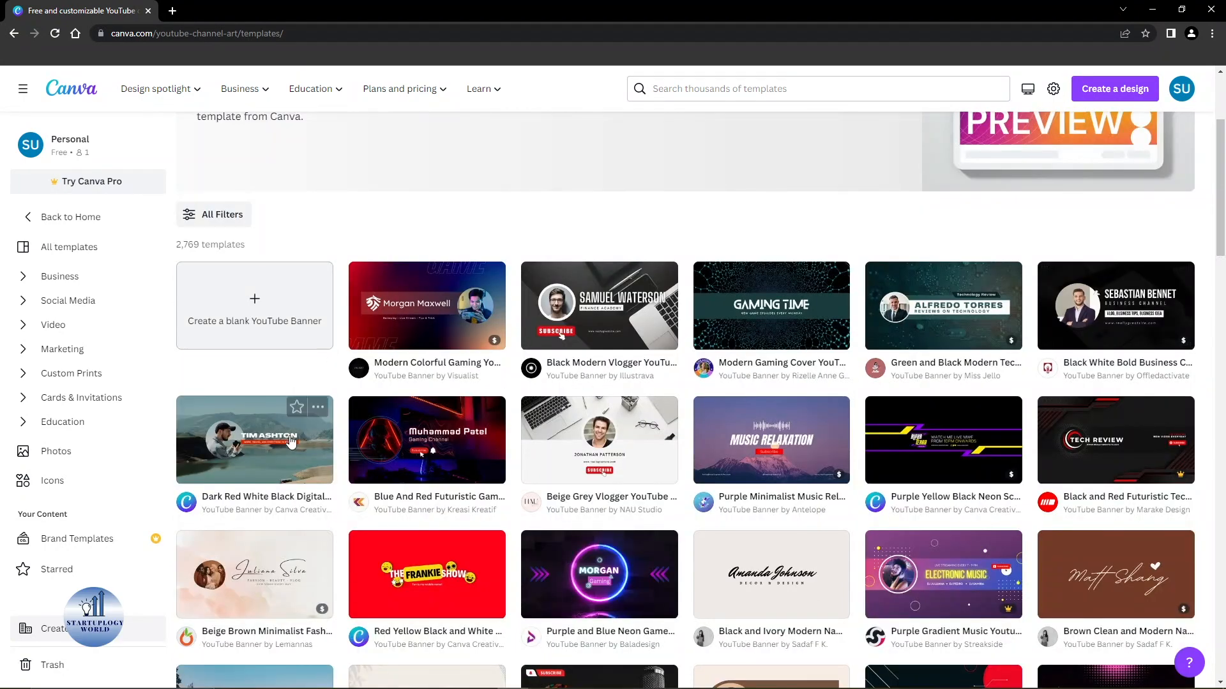
{"action": "left_click", "coordinate": [252, 443]}
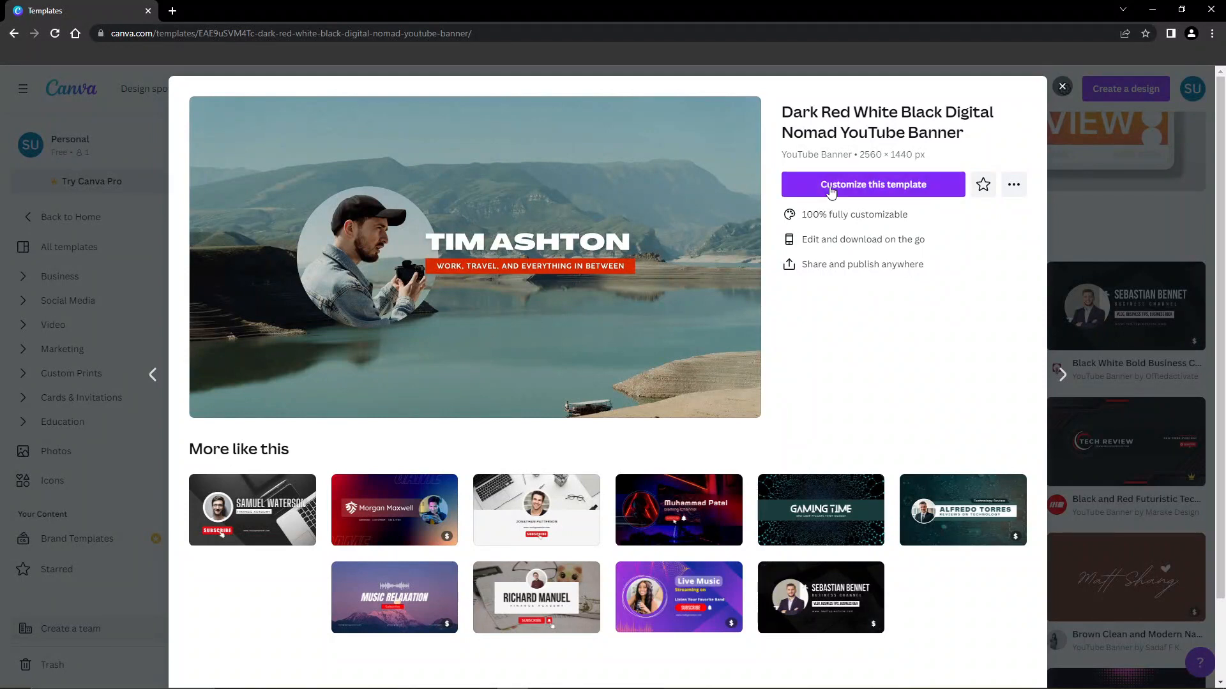
{"action": "left_click", "coordinate": [899, 189]}
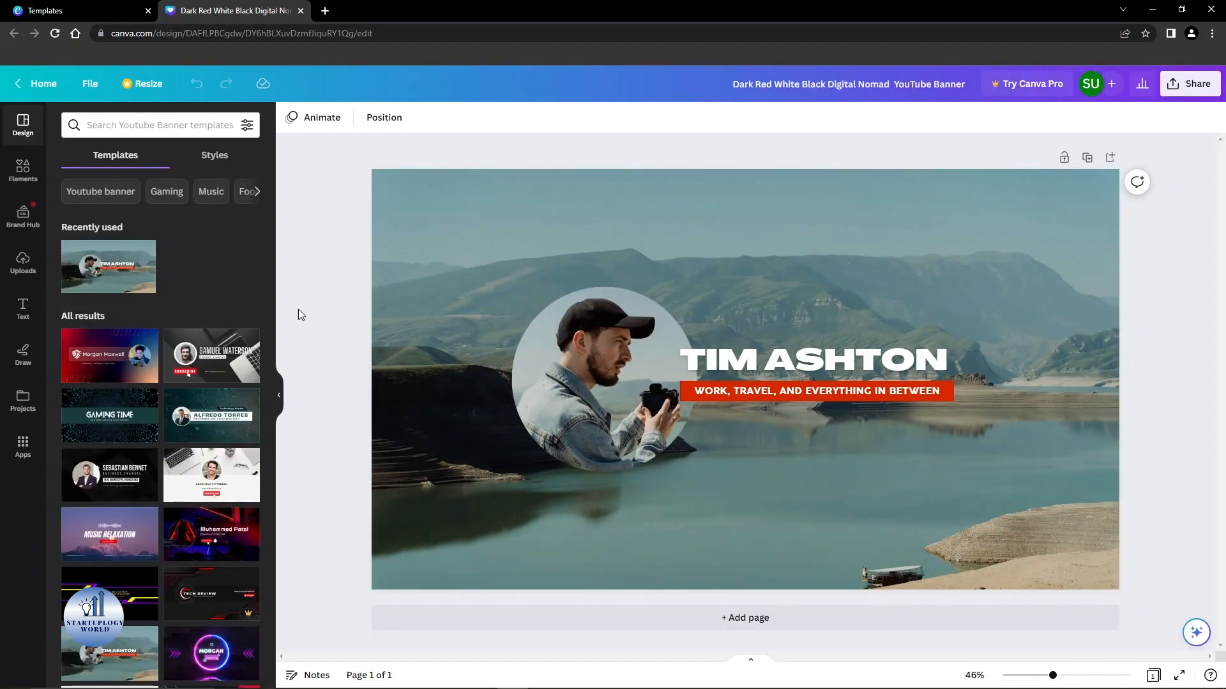
Apply the red and blue Modern Colorful Gaming template to the page and delete the white logo beside the channel name
{"action": "left_click", "coordinate": [107, 336]}
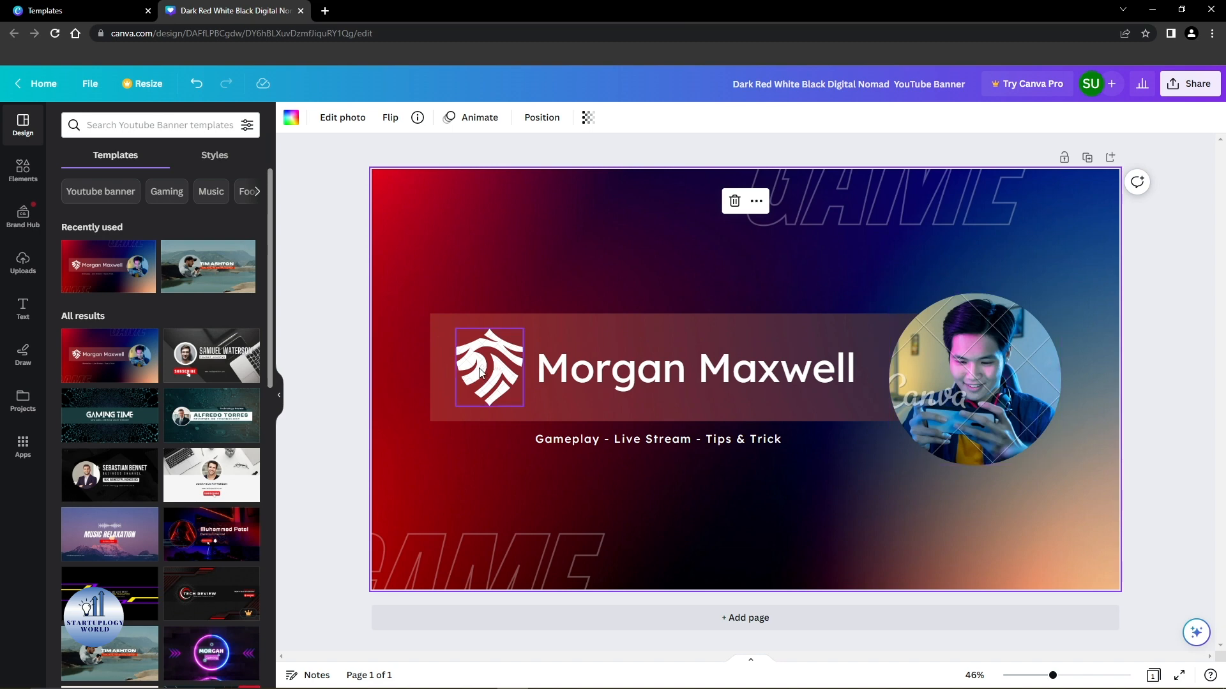
{"action": "key", "text": "Delete"}
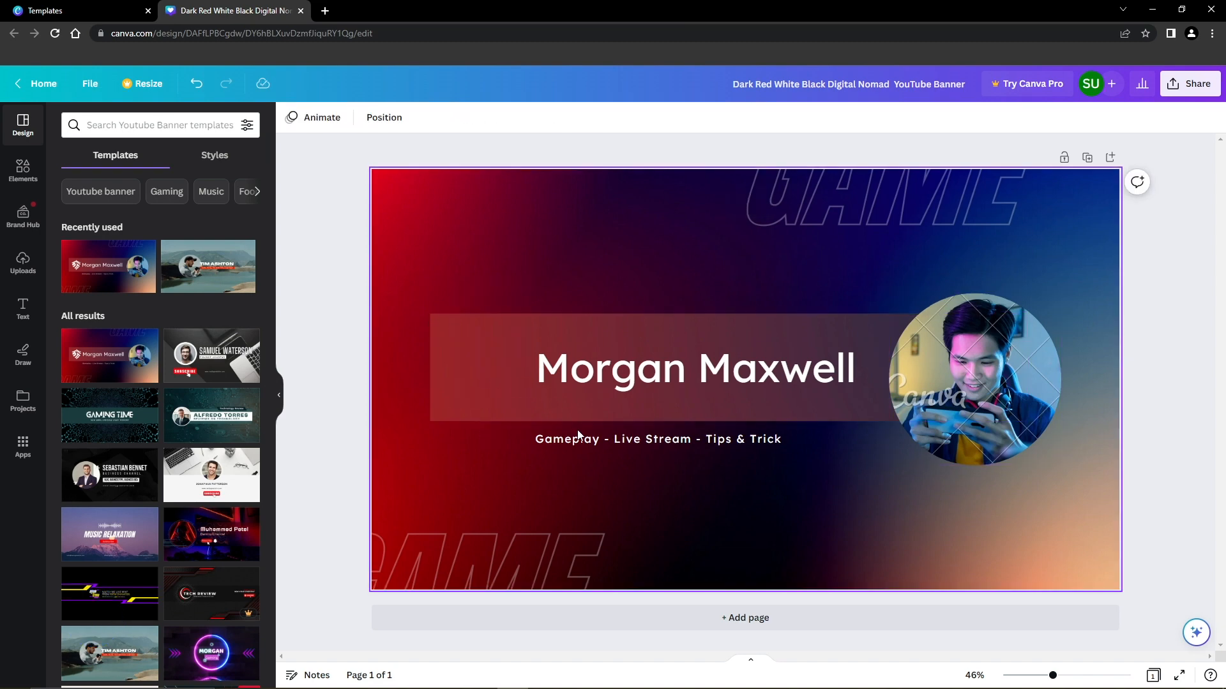
Select the circular gamer photo on the banner and search the elements for "gaming pc"
{"action": "left_click", "coordinate": [962, 380]}
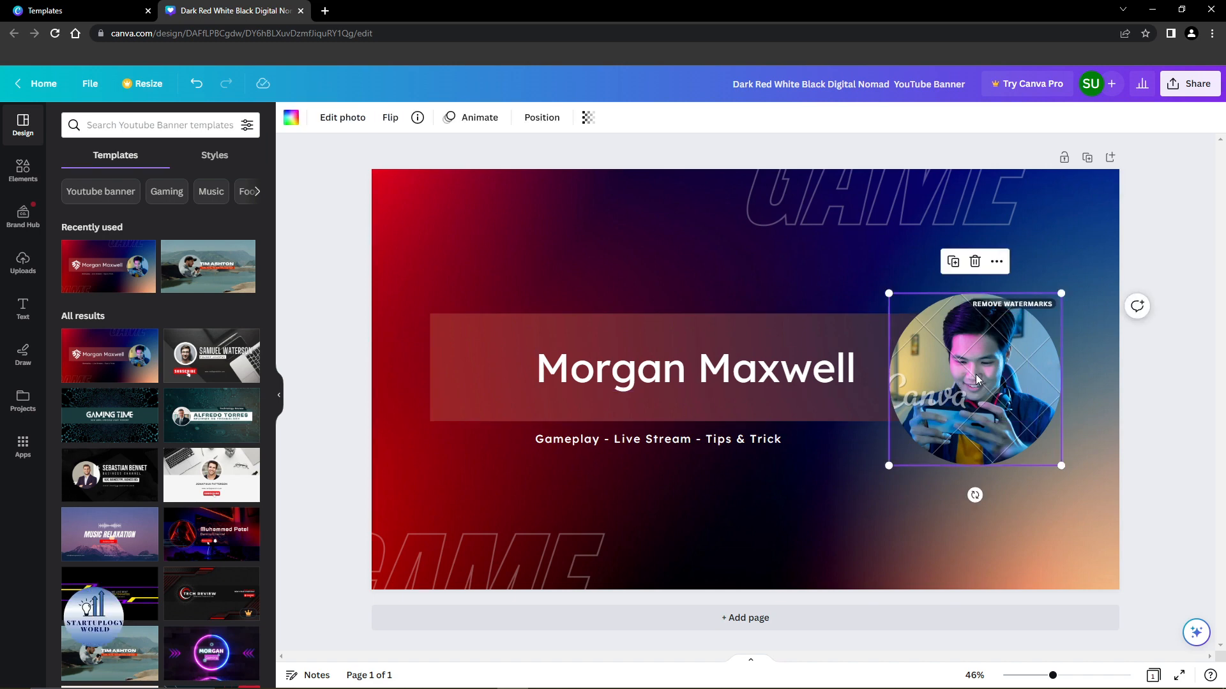
{"action": "left_click", "coordinate": [25, 262]}
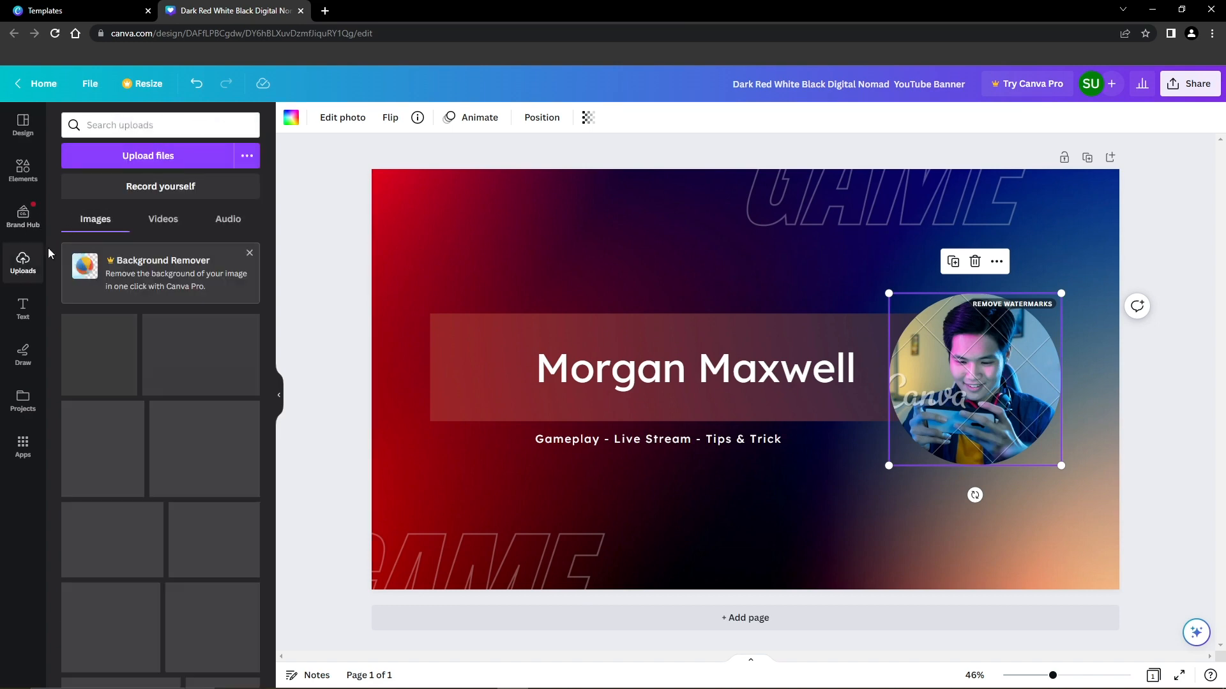
{"action": "left_click", "coordinate": [24, 172]}
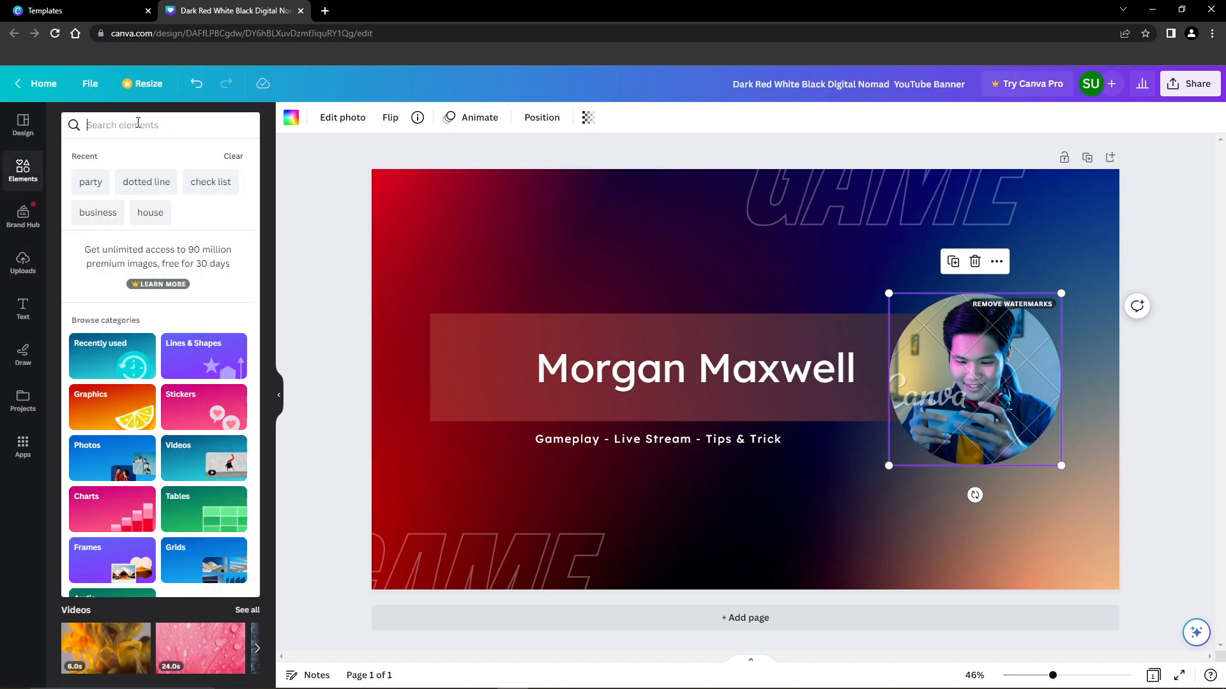
{"action": "left_click", "coordinate": [138, 122]}
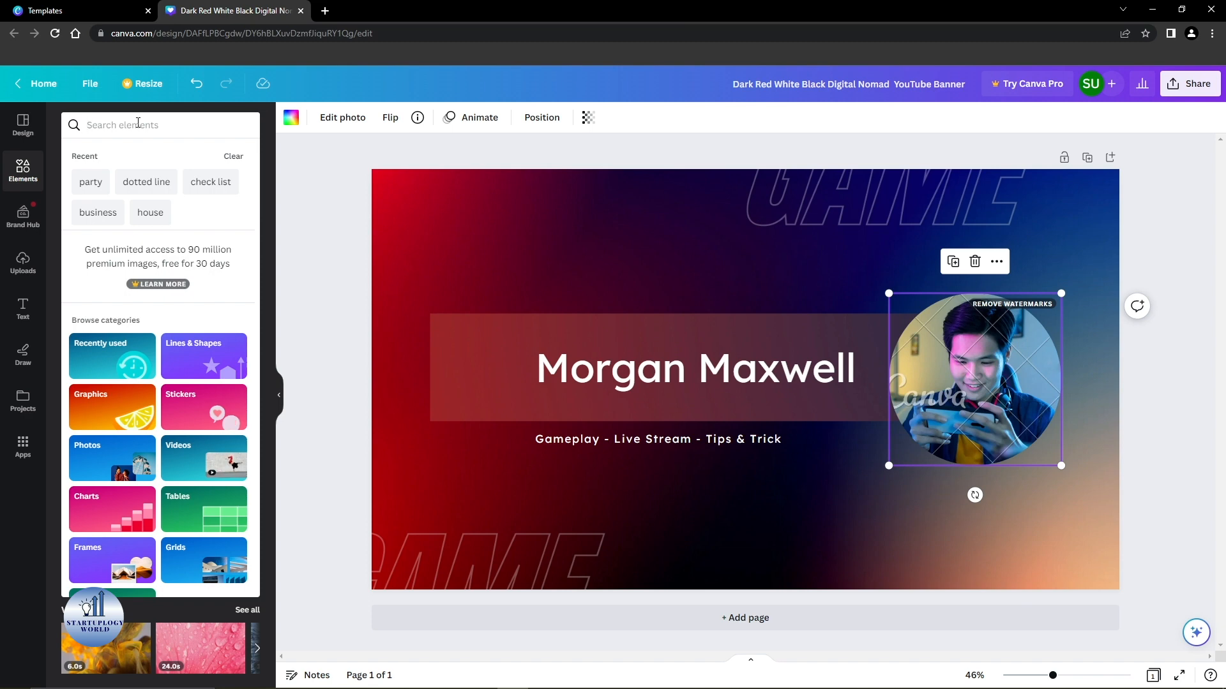
{"action": "type", "text": "Gamng"}
{"action": "key", "text": "Down"}
{"action": "key", "text": "Return"}
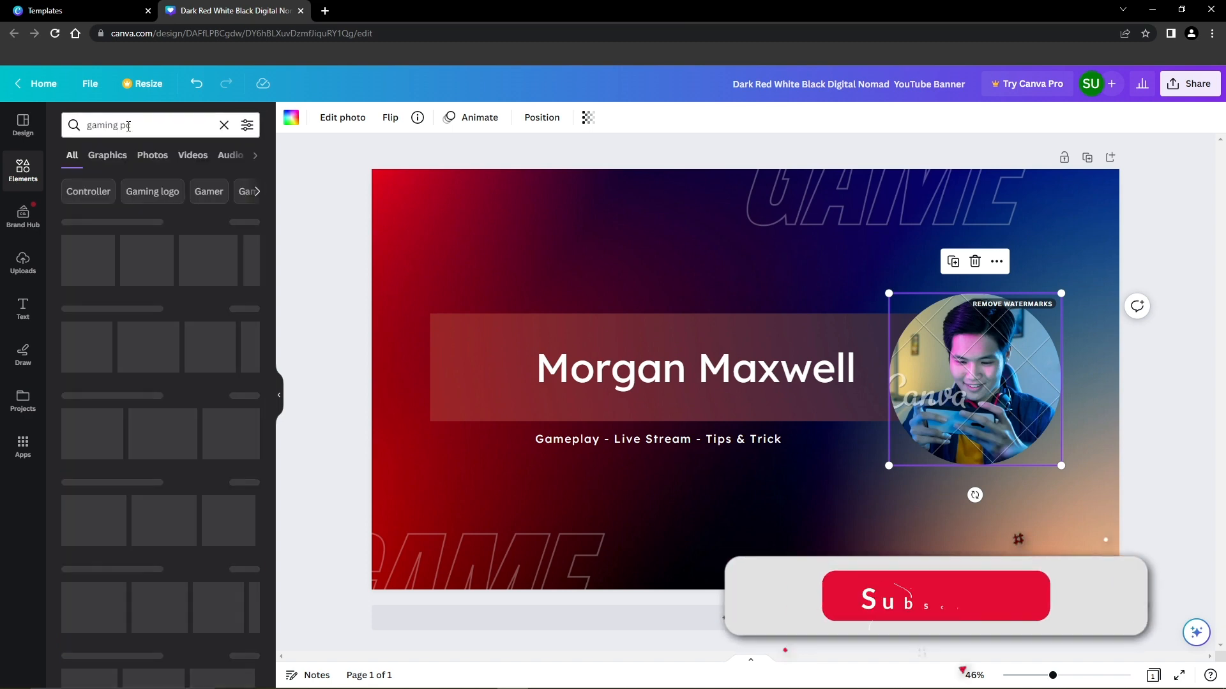
Search the photos for "gaming" and replace the circular gamer photo with the purple-lit VR headset portrait
{"action": "left_click_drag", "start_coordinate": [119, 126], "coordinate": [189, 125]}
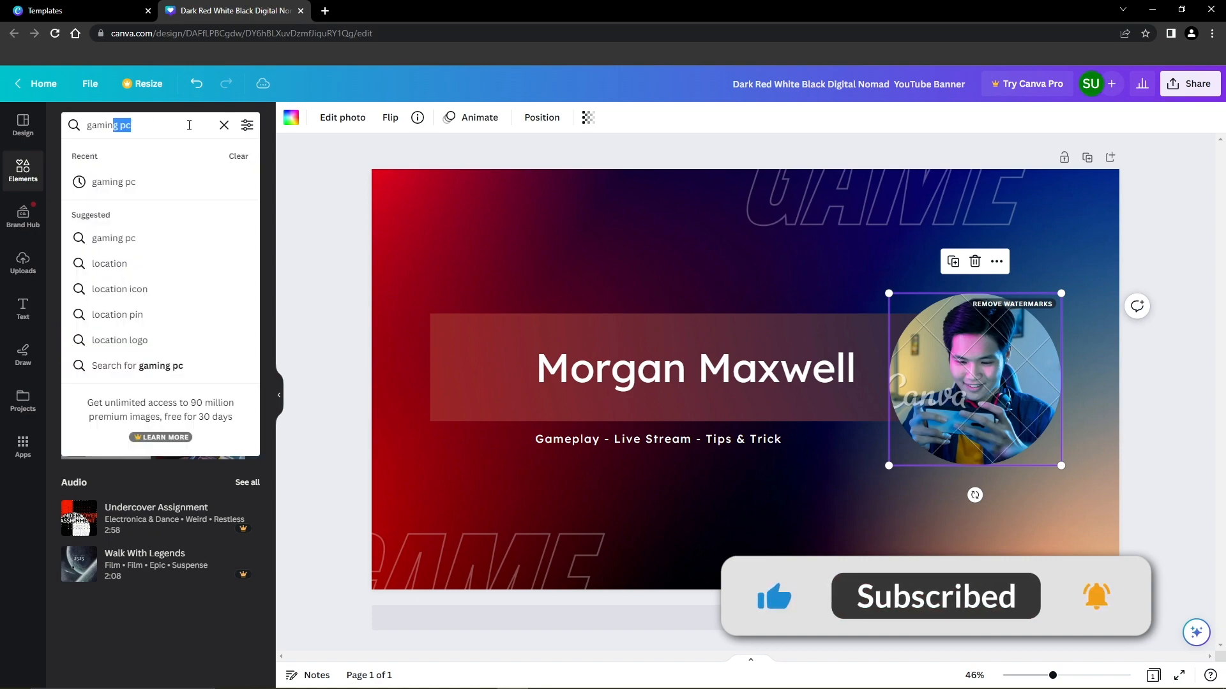
{"action": "key", "text": "BackSpace"}
{"action": "key", "text": "Return"}
{"action": "left_click", "coordinate": [250, 311]}
{"action": "scroll", "coordinate": [234, 327], "scroll_direction": "down", "scroll_amount": 15}
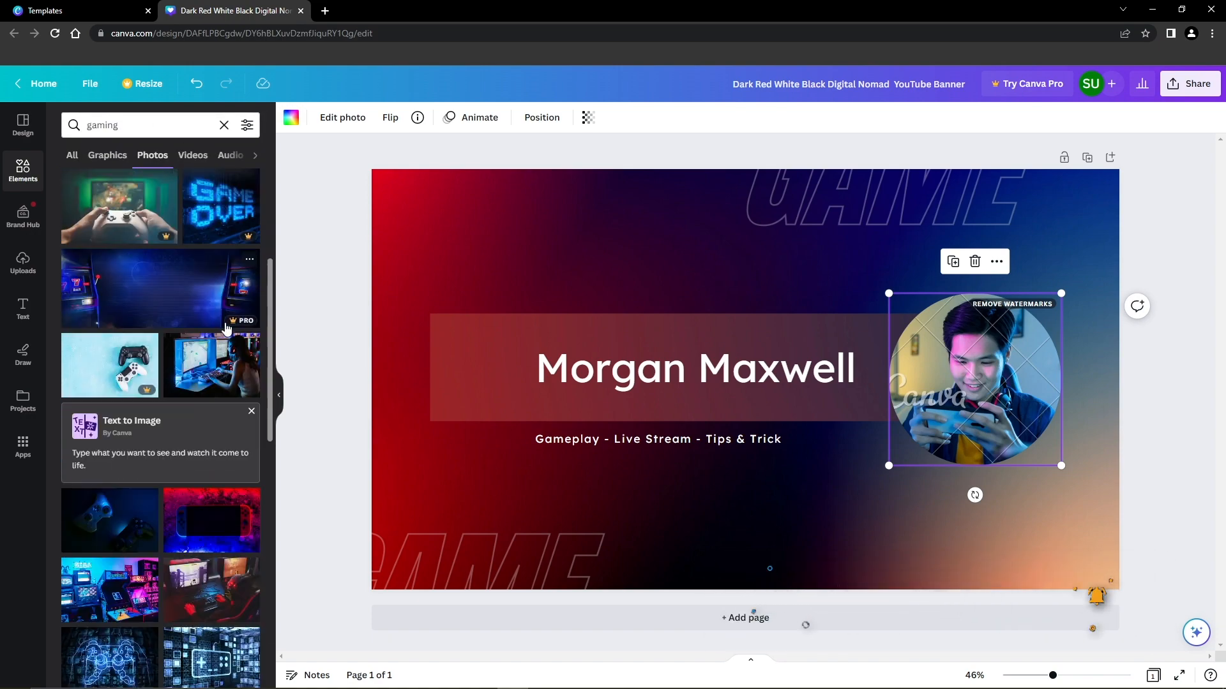
{"action": "scroll", "coordinate": [224, 319], "scroll_direction": "down", "scroll_amount": 4}
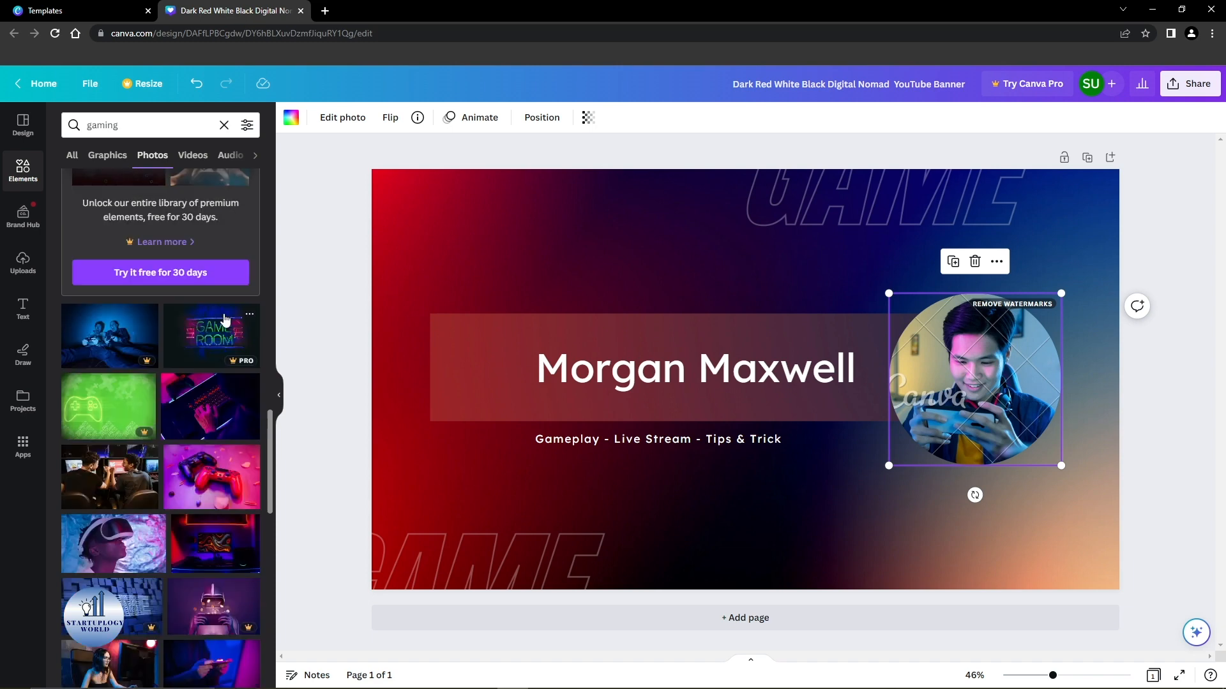
{"action": "left_click", "coordinate": [114, 351]}
{"action": "key", "text": "Delete"}
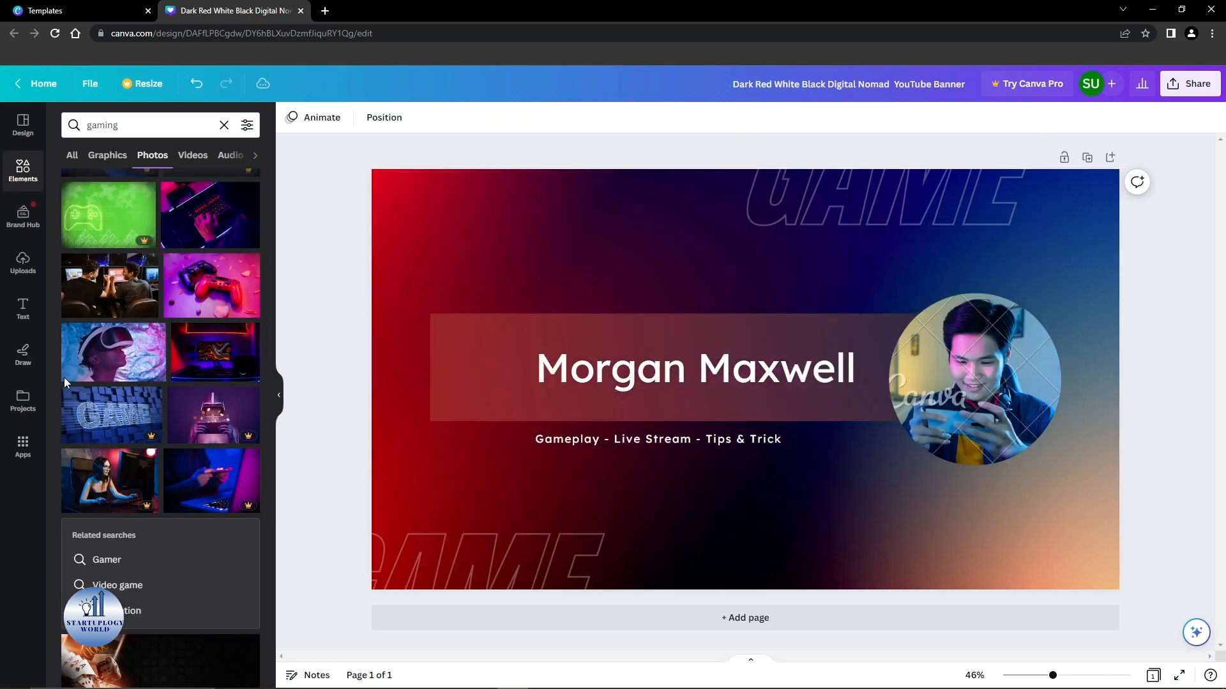
{"action": "left_click_drag", "start_coordinate": [123, 349], "coordinate": [938, 364]}
{"action": "left_click", "coordinate": [948, 380]}
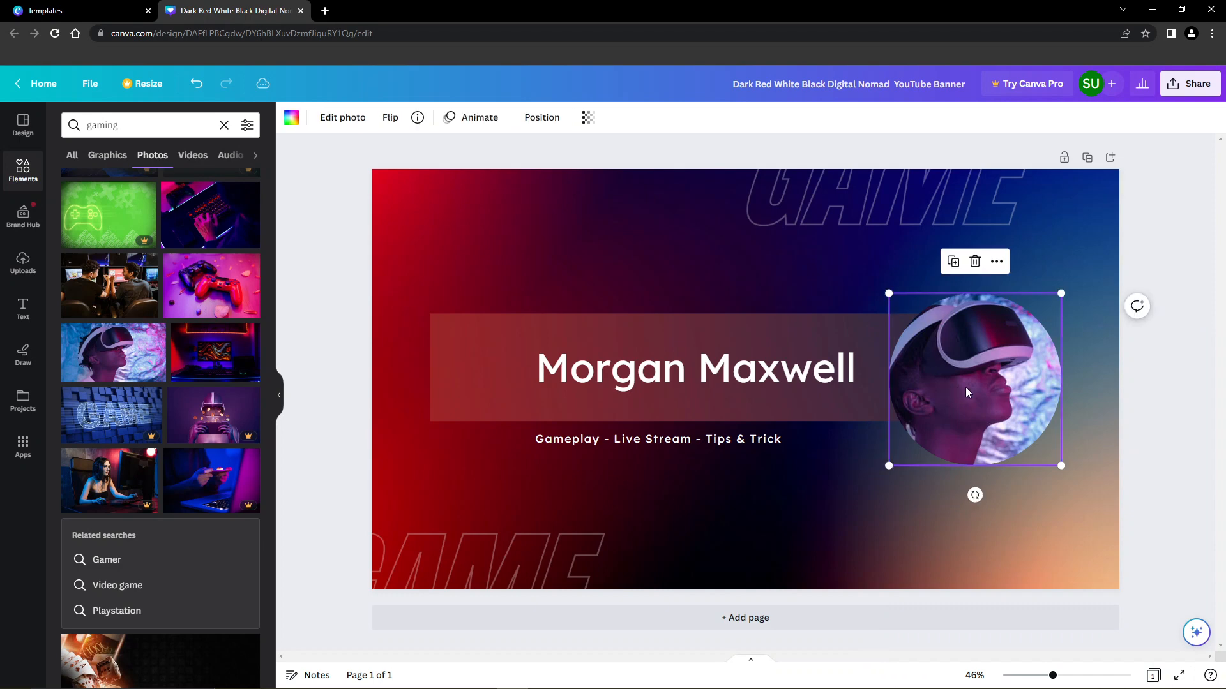
Shift the VR headset photo slightly right inside its circular frame so the headset and face are better centred
{"action": "double_click", "coordinate": [965, 387]}
{"action": "left_click_drag", "start_coordinate": [965, 387], "coordinate": [1006, 377]}
{"action": "double_click", "coordinate": [967, 383]}
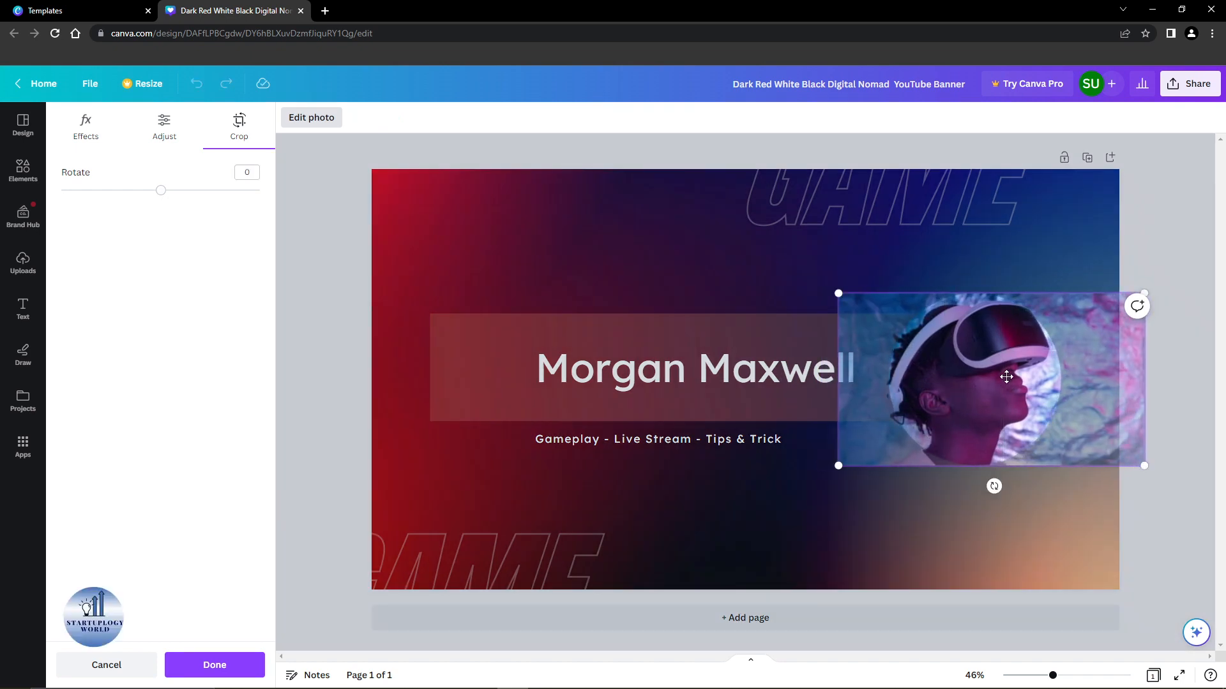
{"action": "left_click", "coordinate": [410, 154]}
{"action": "left_click", "coordinate": [309, 200]}
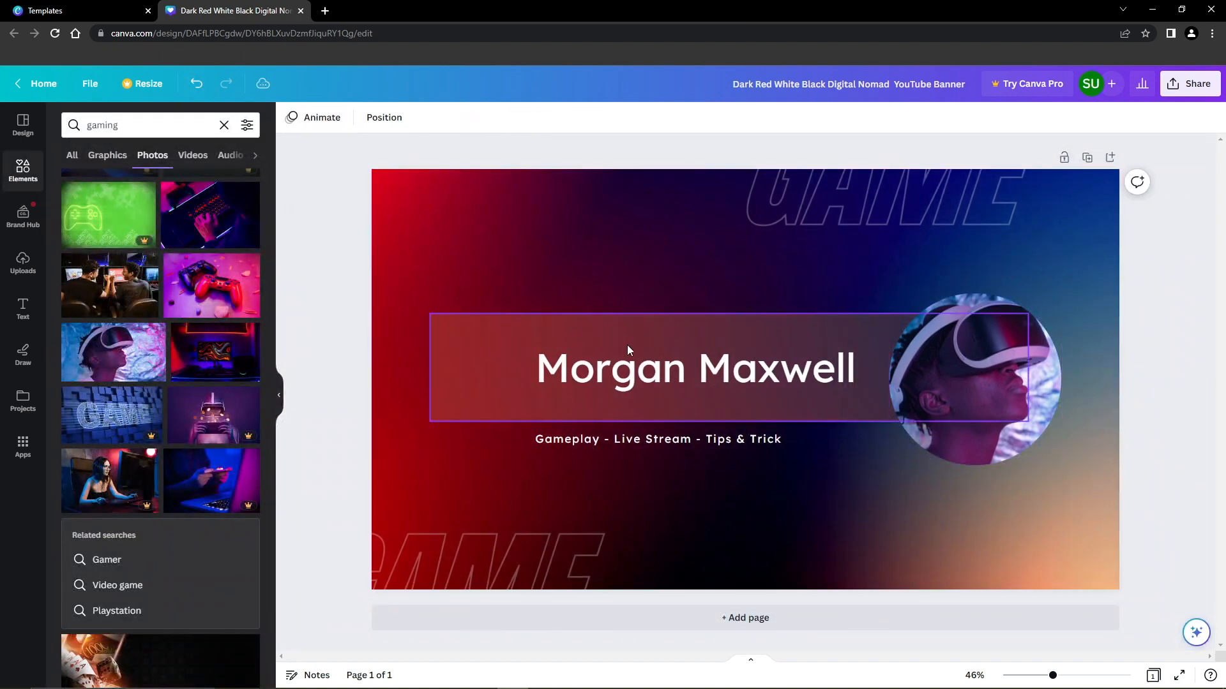
Replace the channel name on the banner with "StartupOlogy"
{"action": "left_click", "coordinate": [669, 380]}
{"action": "left_click", "coordinate": [669, 381]}
{"action": "type", "text": "So"}
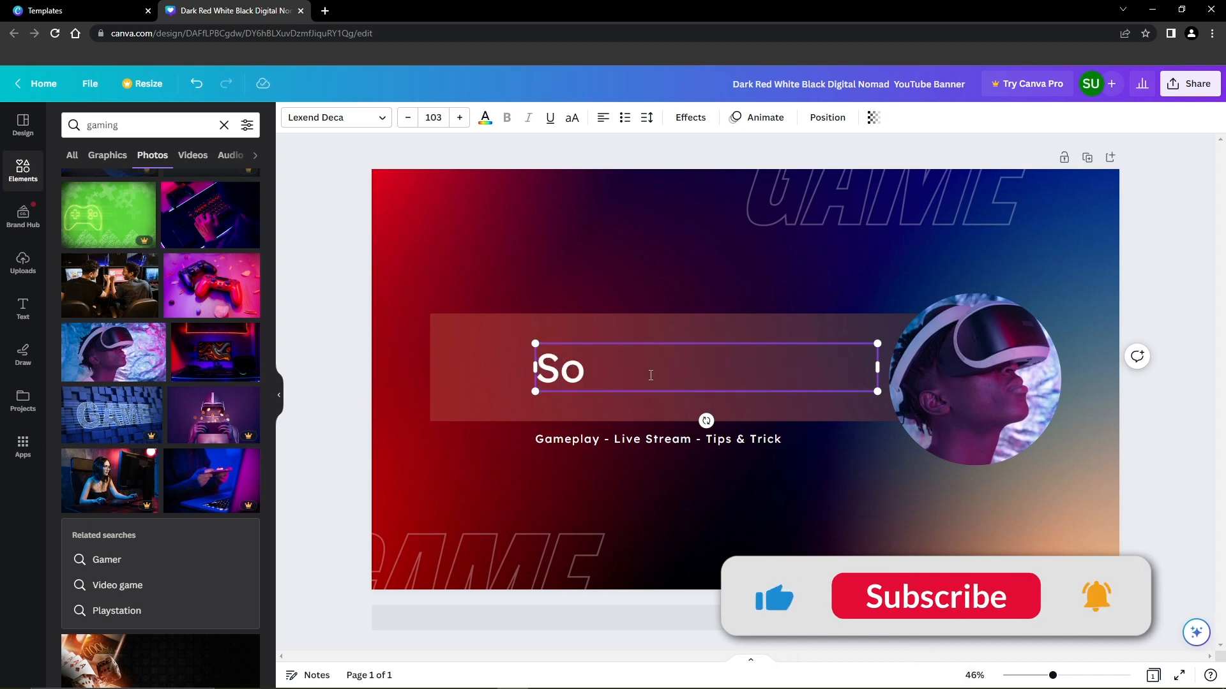
{"action": "key", "text": "BackSpace"}
{"action": "type", "text": "tartupOlogy"}
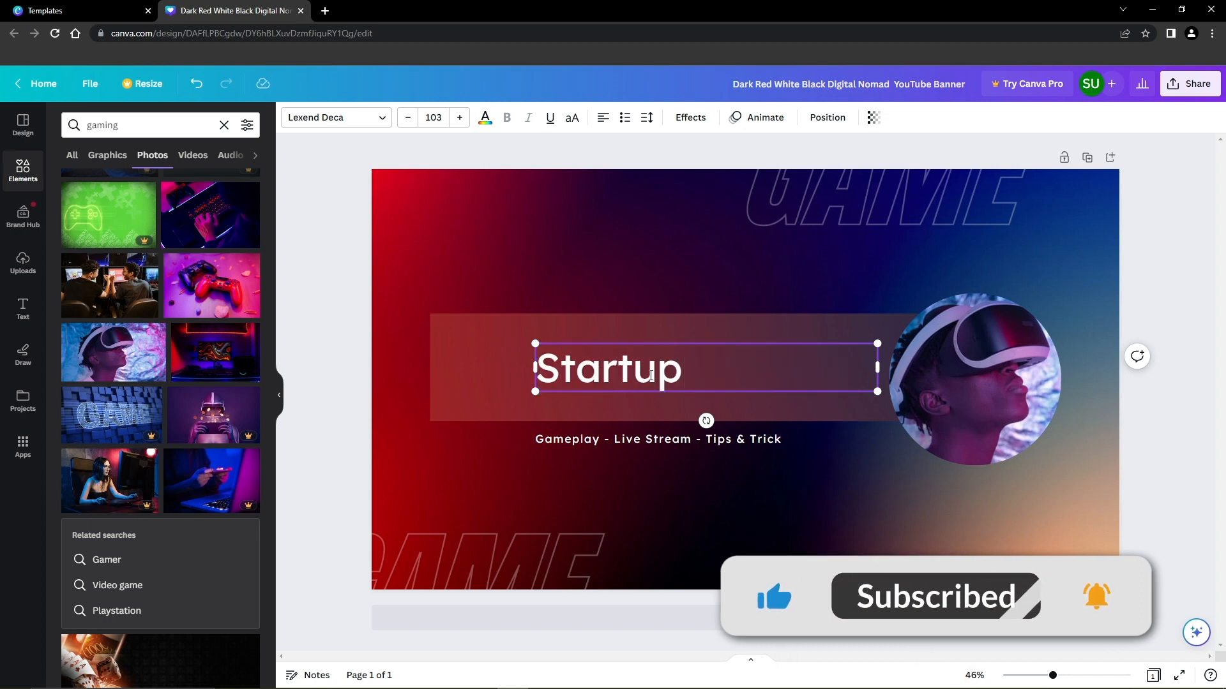
Replace the tagline beneath the channel name with "Offering best startup ideas"
{"action": "left_click", "coordinate": [645, 445]}
{"action": "left_click", "coordinate": [645, 445]}
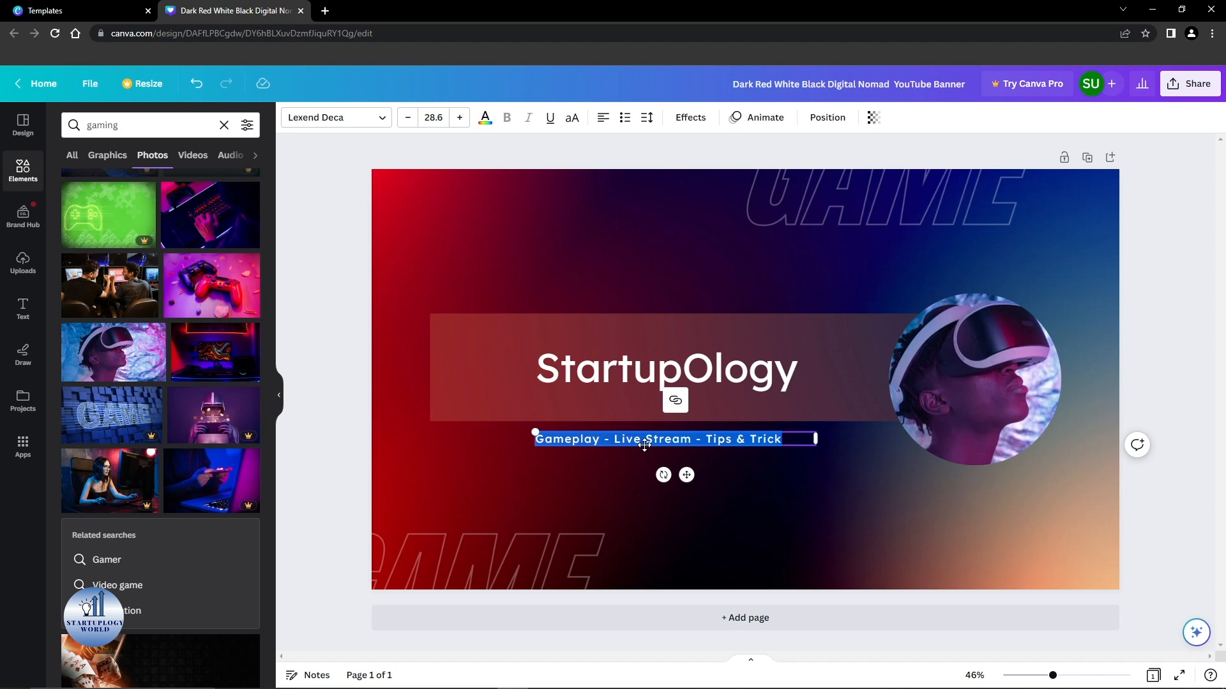
{"action": "key", "text": "BackSpace"}
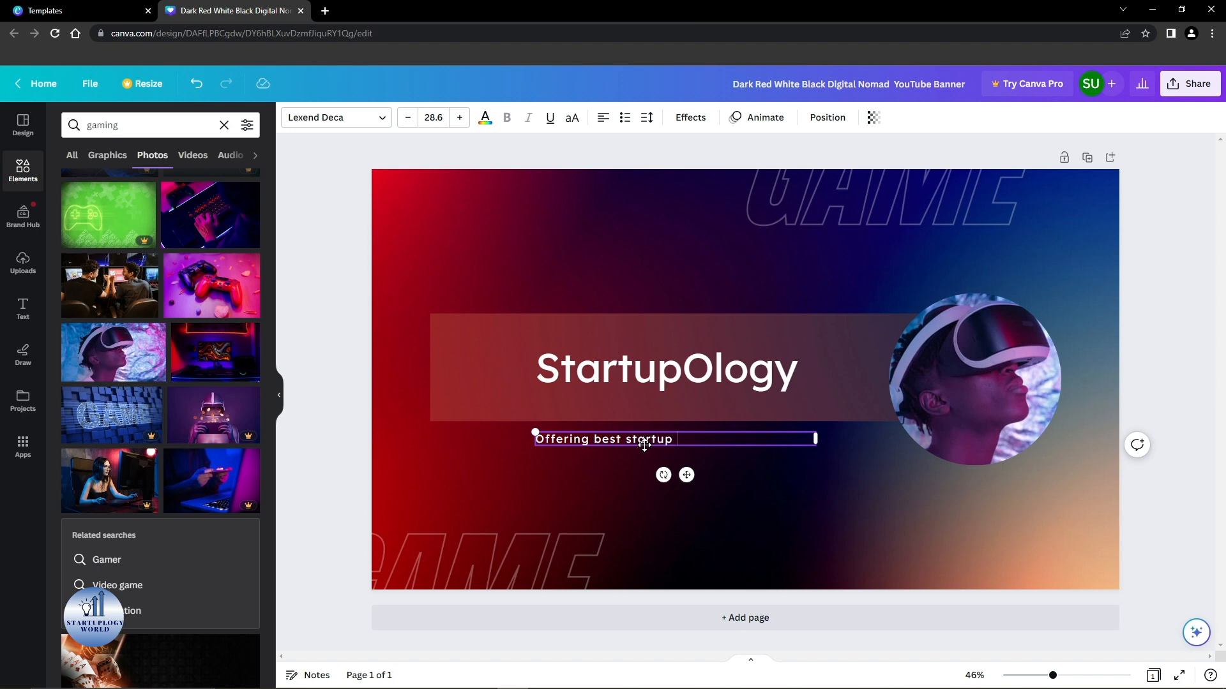
{"action": "type", "text": "ideas"}
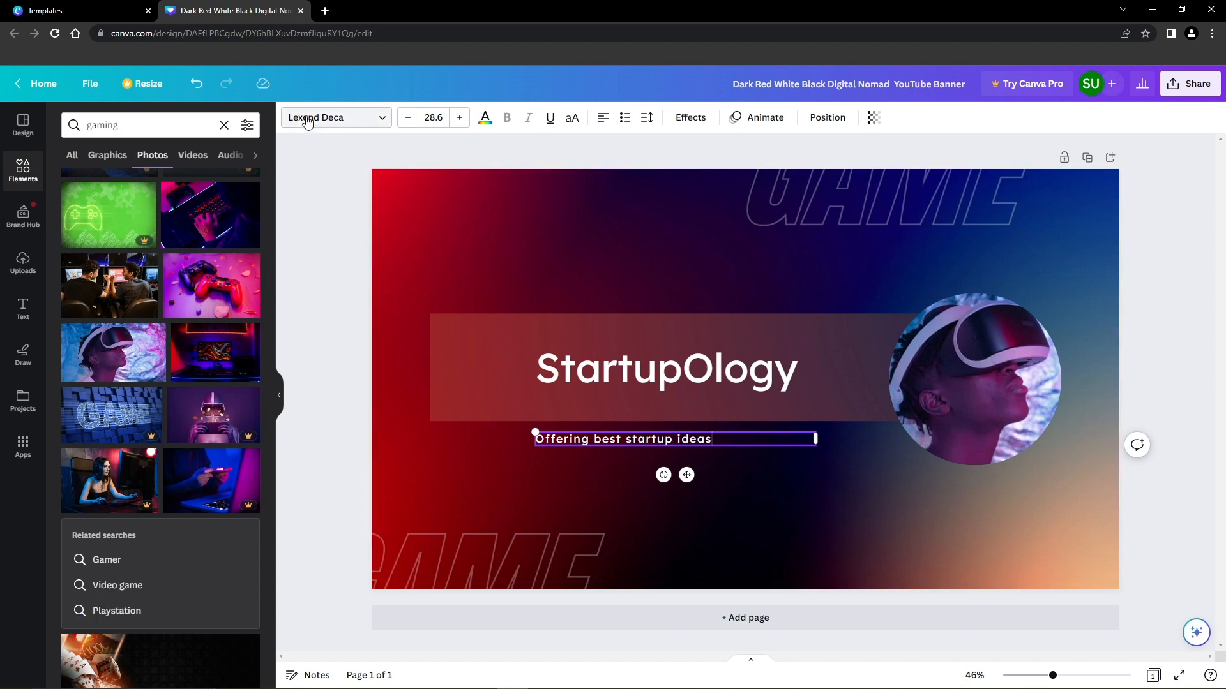
Try the Open Sauce font on the tagline, but settle on Gliker SemiBold
{"action": "left_click", "coordinate": [692, 430]}
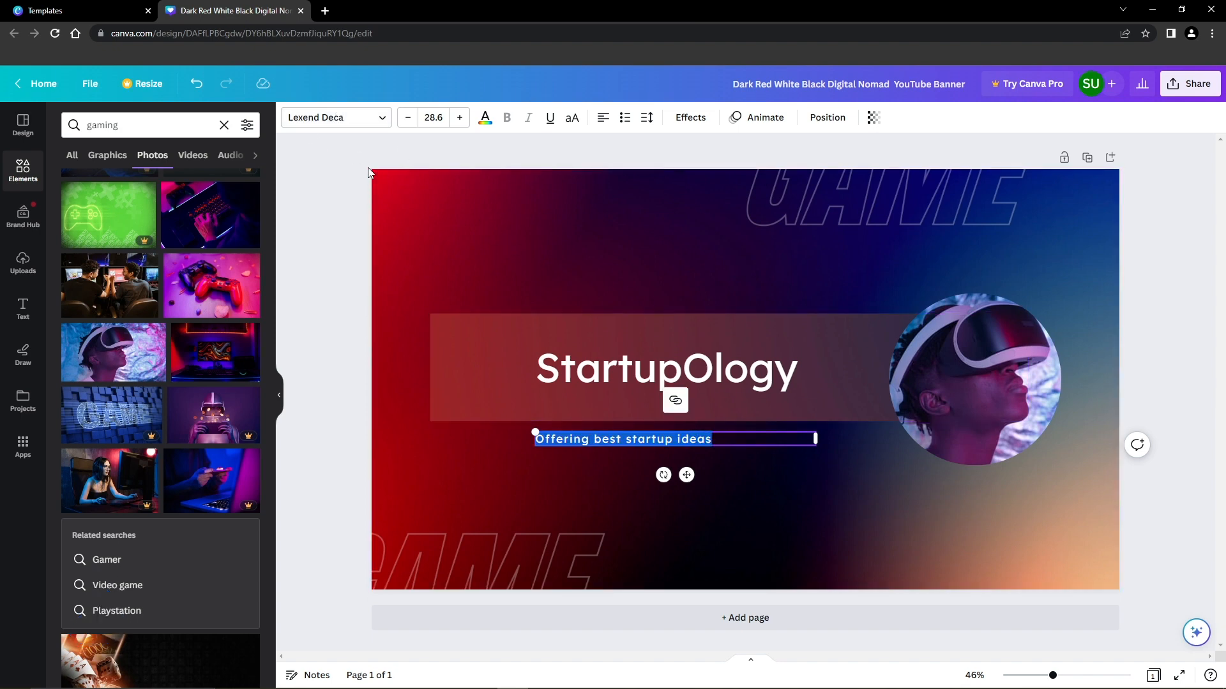
{"action": "left_click", "coordinate": [335, 118]}
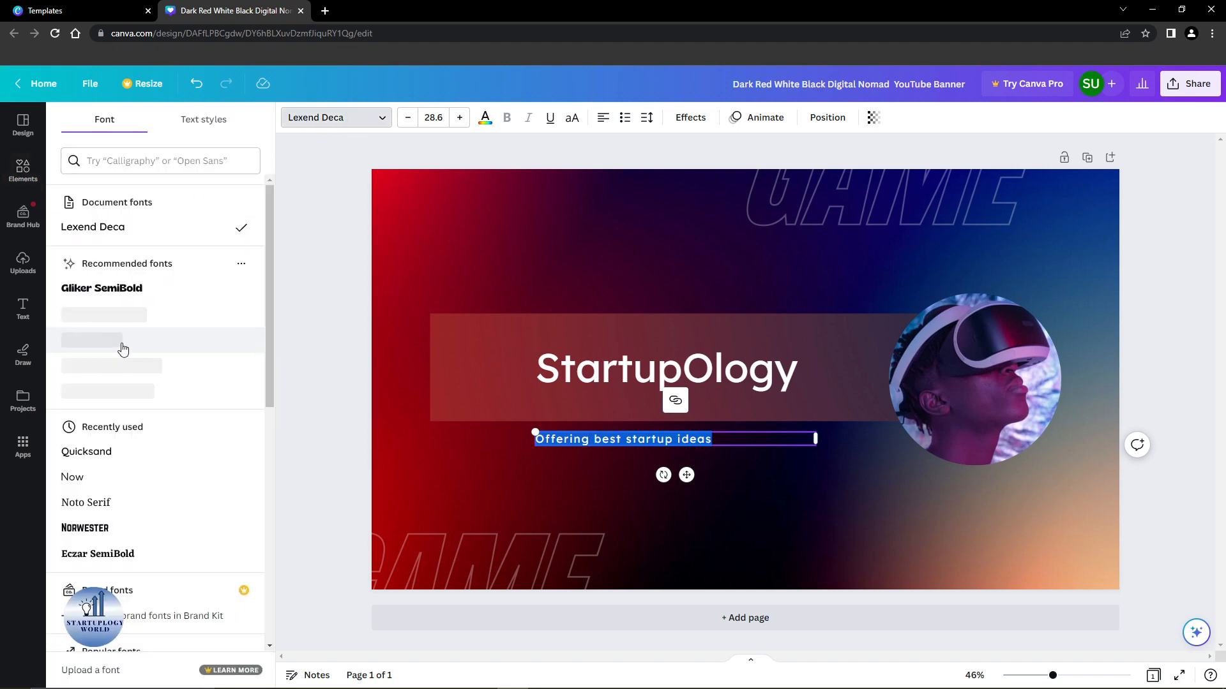
{"action": "left_click", "coordinate": [121, 340]}
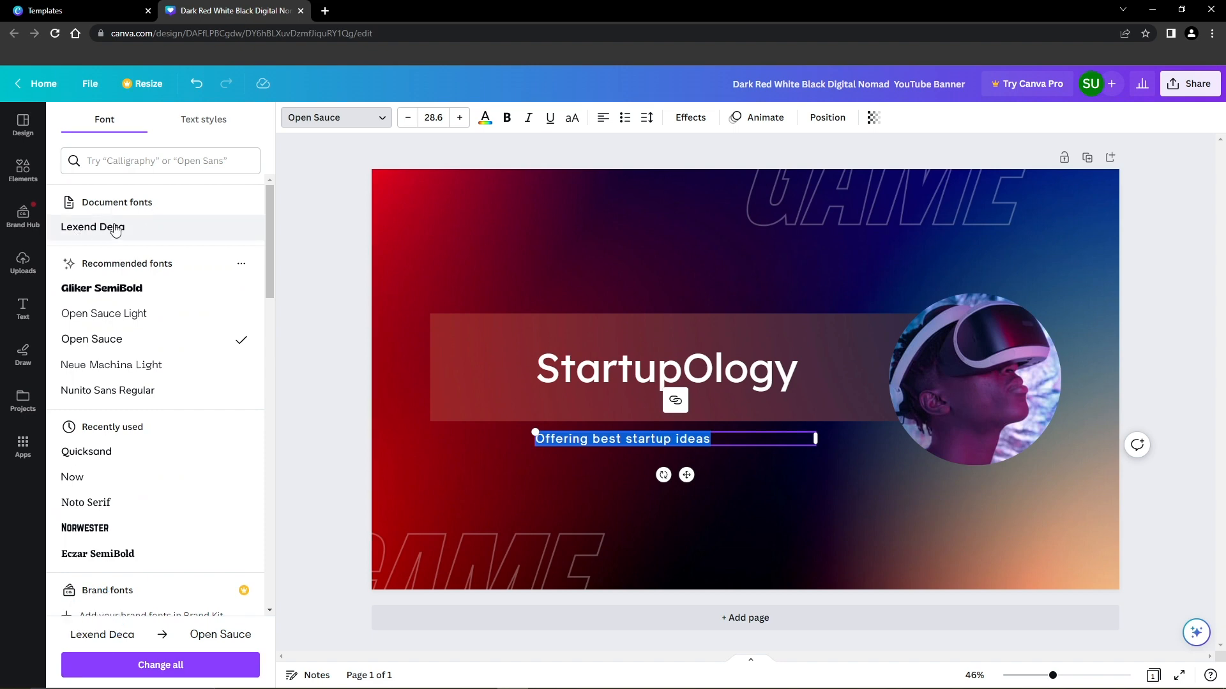
{"action": "left_click", "coordinate": [124, 301]}
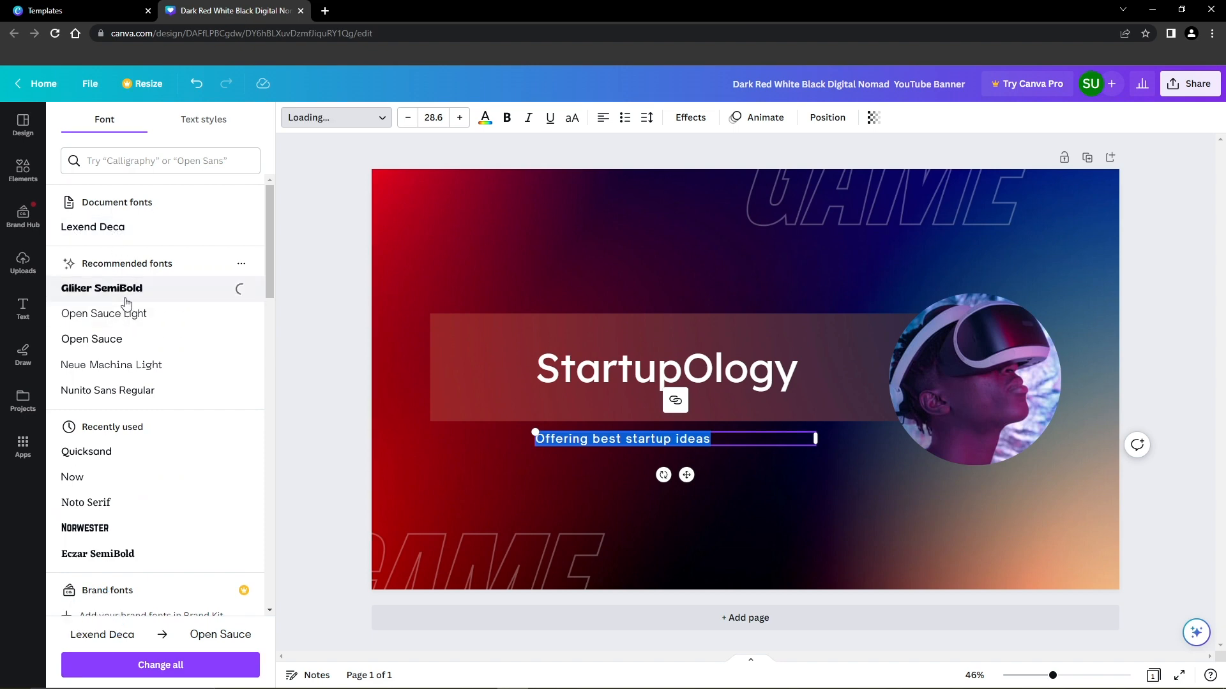
Select the whole tagline and convert it to uppercase
{"action": "left_click", "coordinate": [574, 439]}
{"action": "left_click_drag", "start_coordinate": [706, 439], "coordinate": [556, 438]}
{"action": "triple_click", "coordinate": [556, 438]}
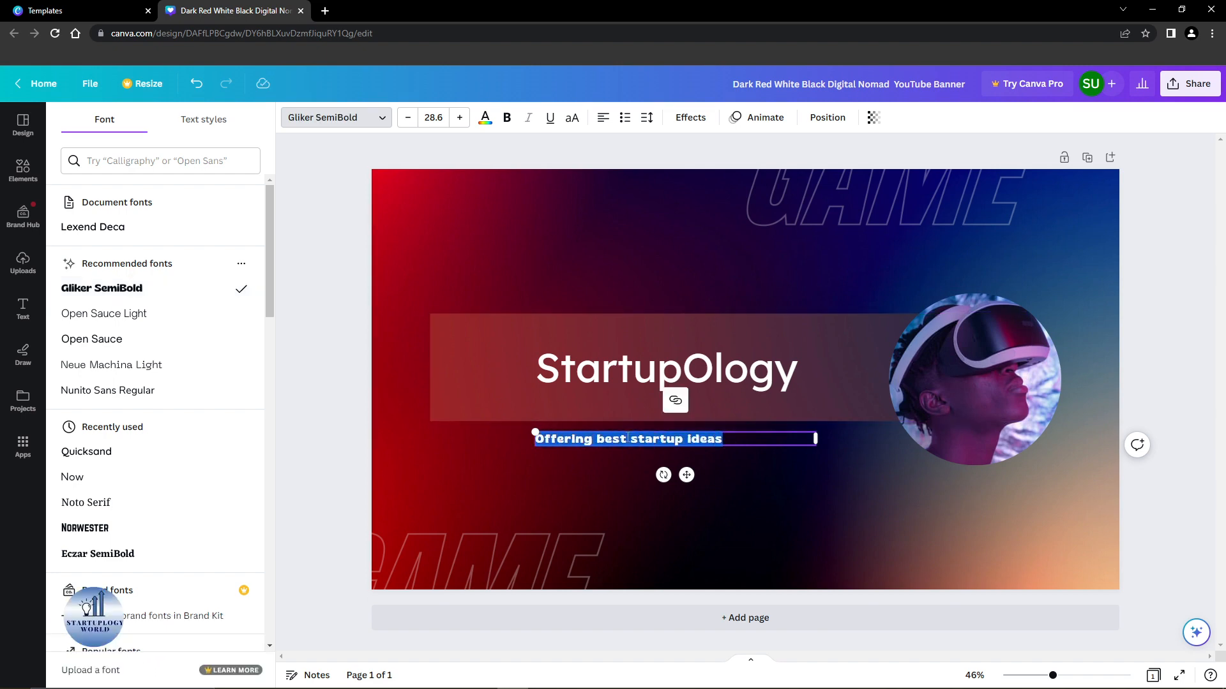
{"action": "left_click", "coordinate": [566, 120]}
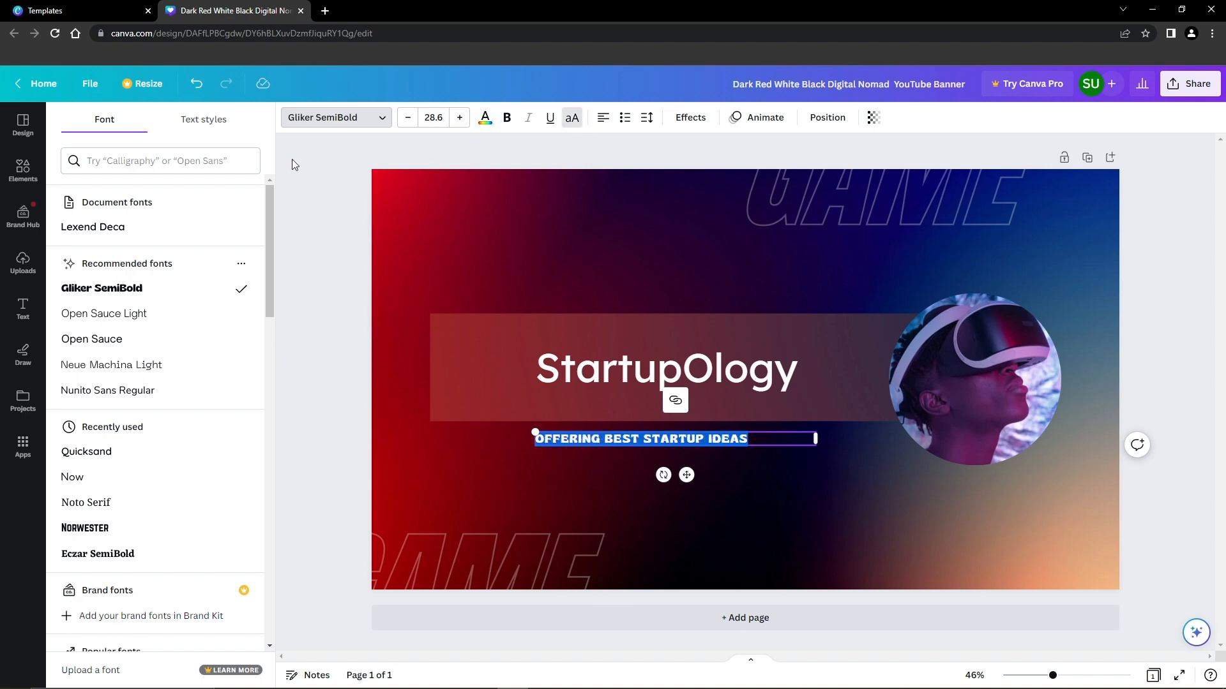
{"action": "left_click", "coordinate": [635, 225]}
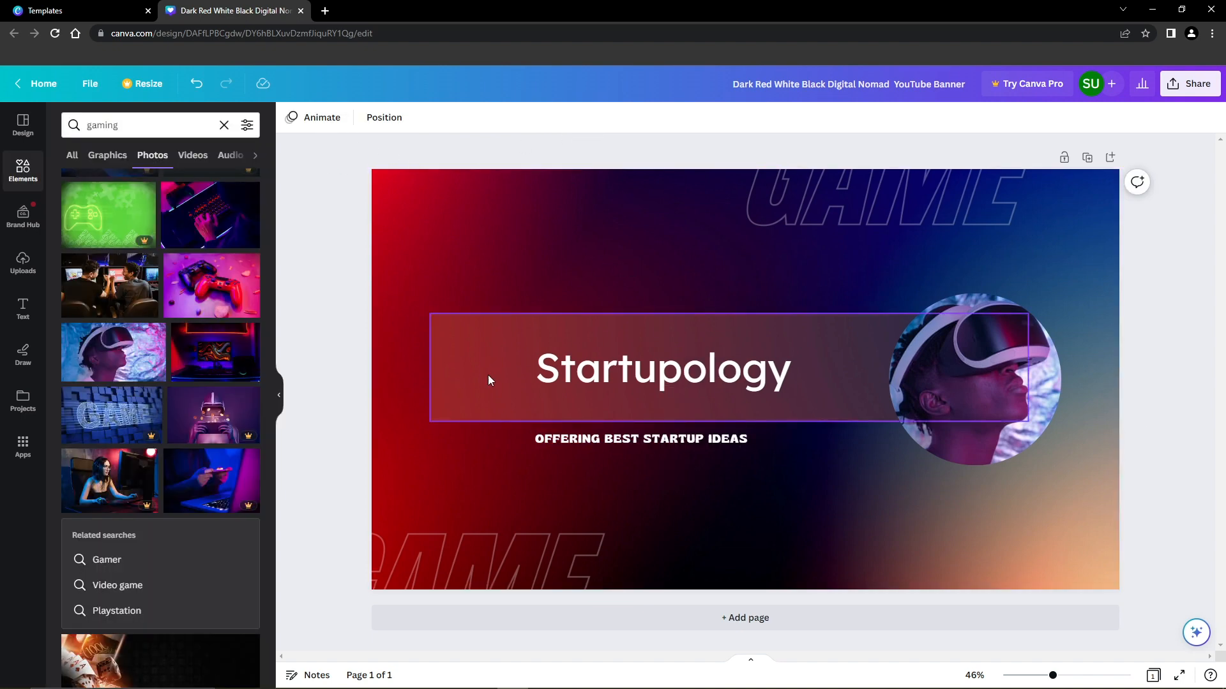
Search the photos for "canva logo" and place the round "C" logo, scaled down, in the translucent strip before the channel name
{"action": "left_click", "coordinate": [147, 124]}
{"action": "type", "text": "logo roud"}
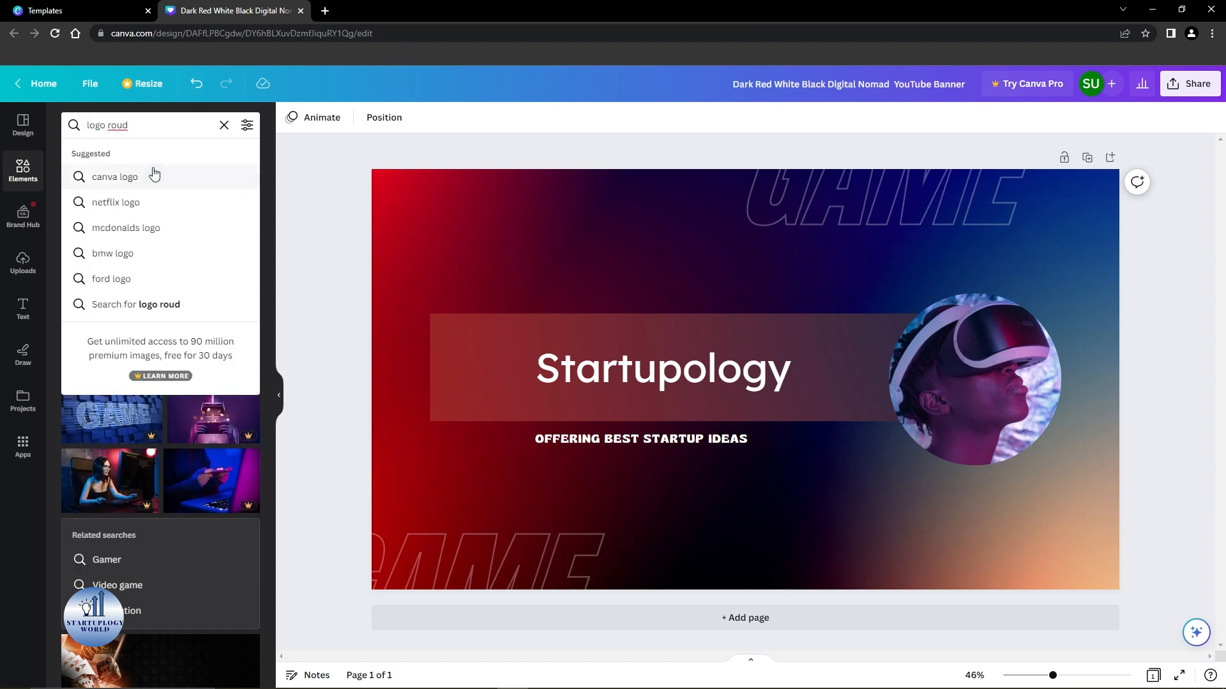
{"action": "left_click", "coordinate": [154, 176]}
{"action": "left_click_drag", "start_coordinate": [155, 268], "coordinate": [420, 271]}
{"action": "left_click_drag", "start_coordinate": [741, 221], "coordinate": [484, 478]}
{"action": "left_click_drag", "start_coordinate": [459, 530], "coordinate": [496, 370]}
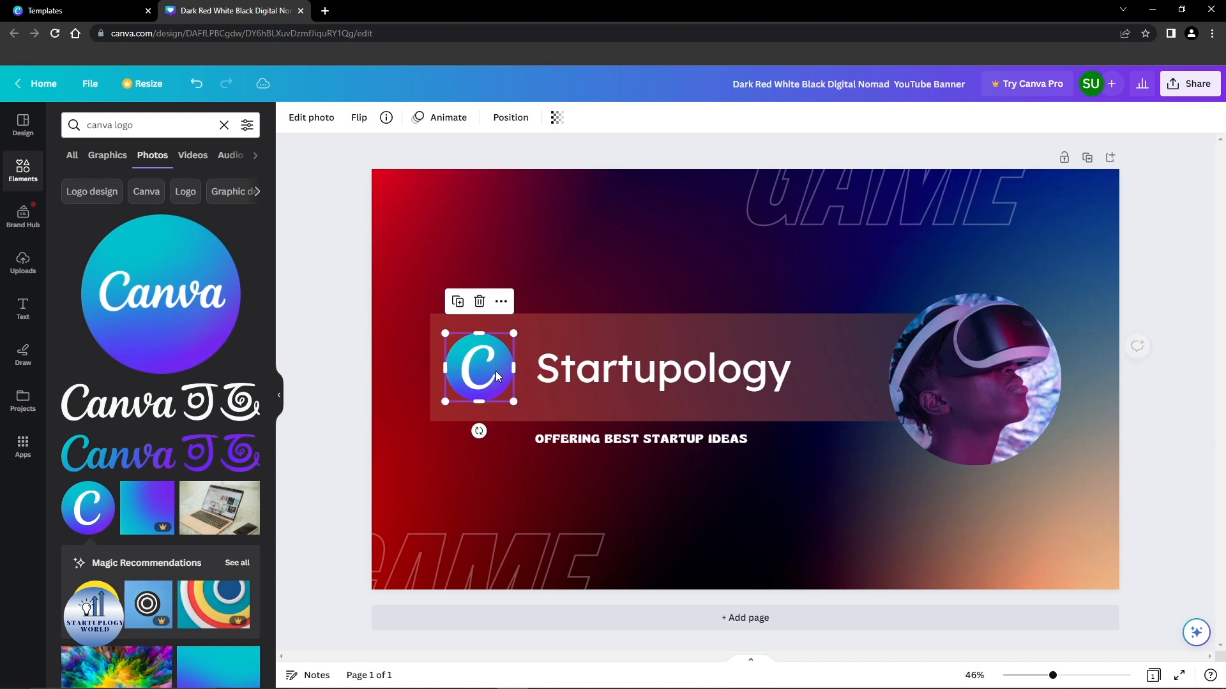
Move the channel name slightly right, away from the logo, and collapse the elements panel to view the whole banner
{"action": "left_click", "coordinate": [324, 365]}
{"action": "left_click_drag", "start_coordinate": [699, 365], "coordinate": [710, 366]}
{"action": "left_click", "coordinate": [324, 256]}
{"action": "left_click", "coordinate": [279, 395]}
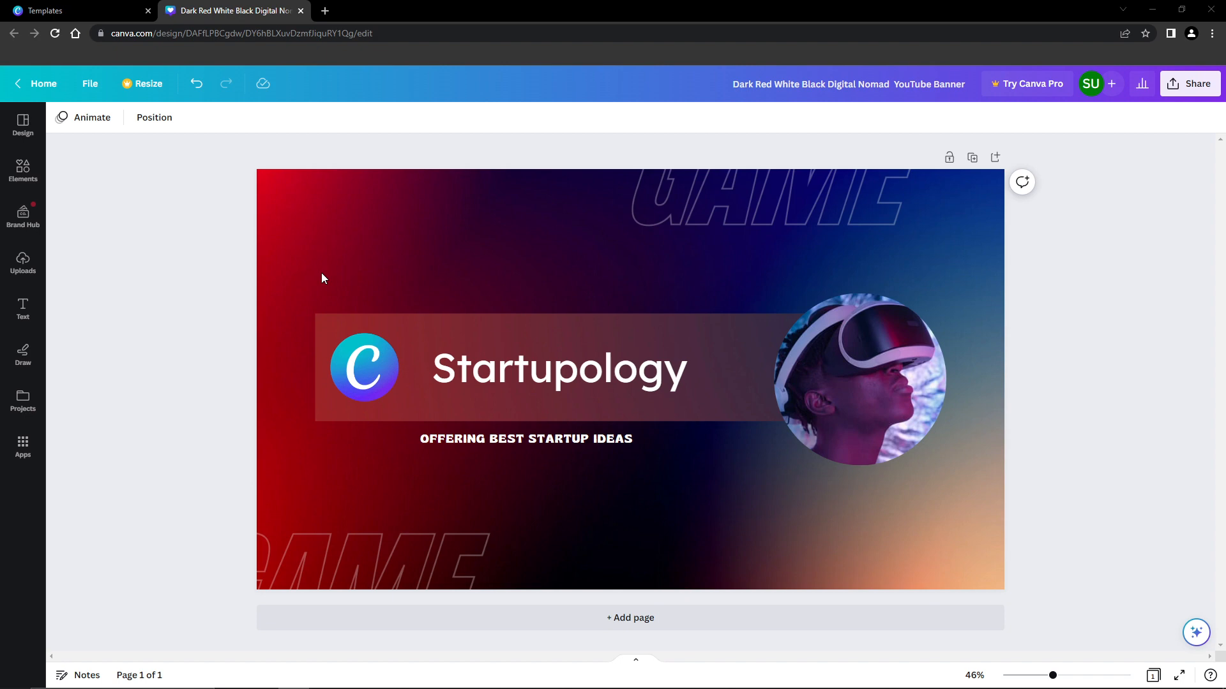
Download the finished banner as a PNG file
{"action": "left_click", "coordinate": [88, 84]}
{"action": "left_click", "coordinate": [126, 348]}
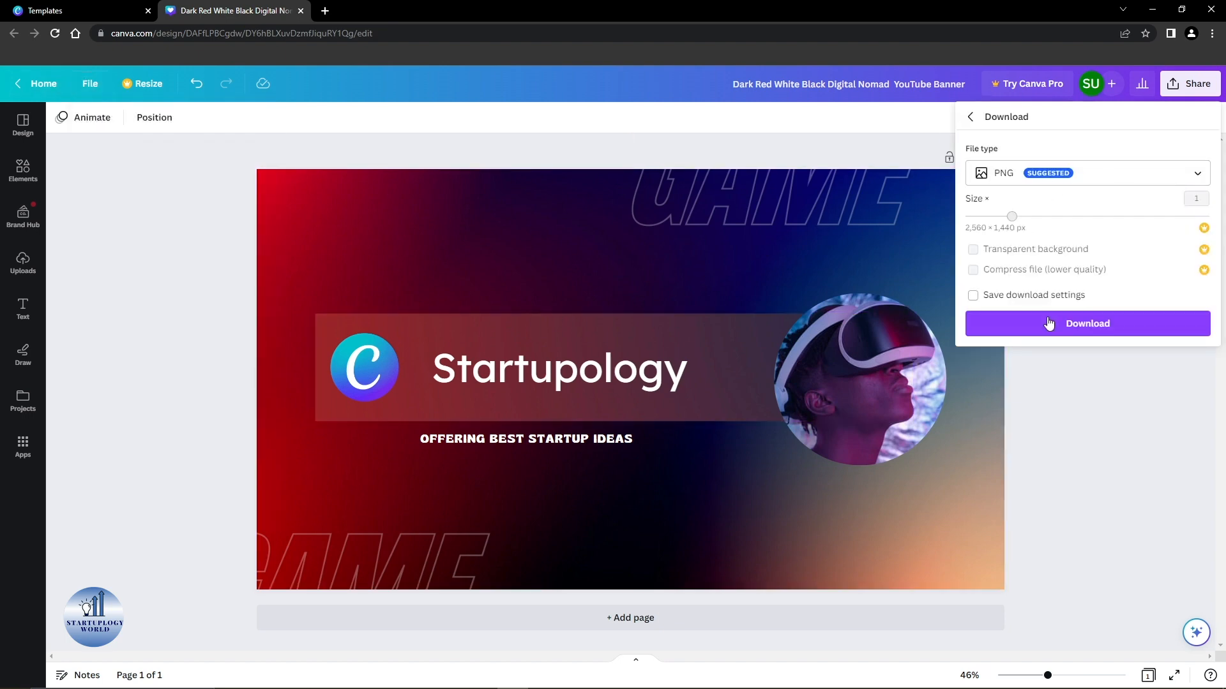
{"action": "left_click", "coordinate": [1050, 329]}
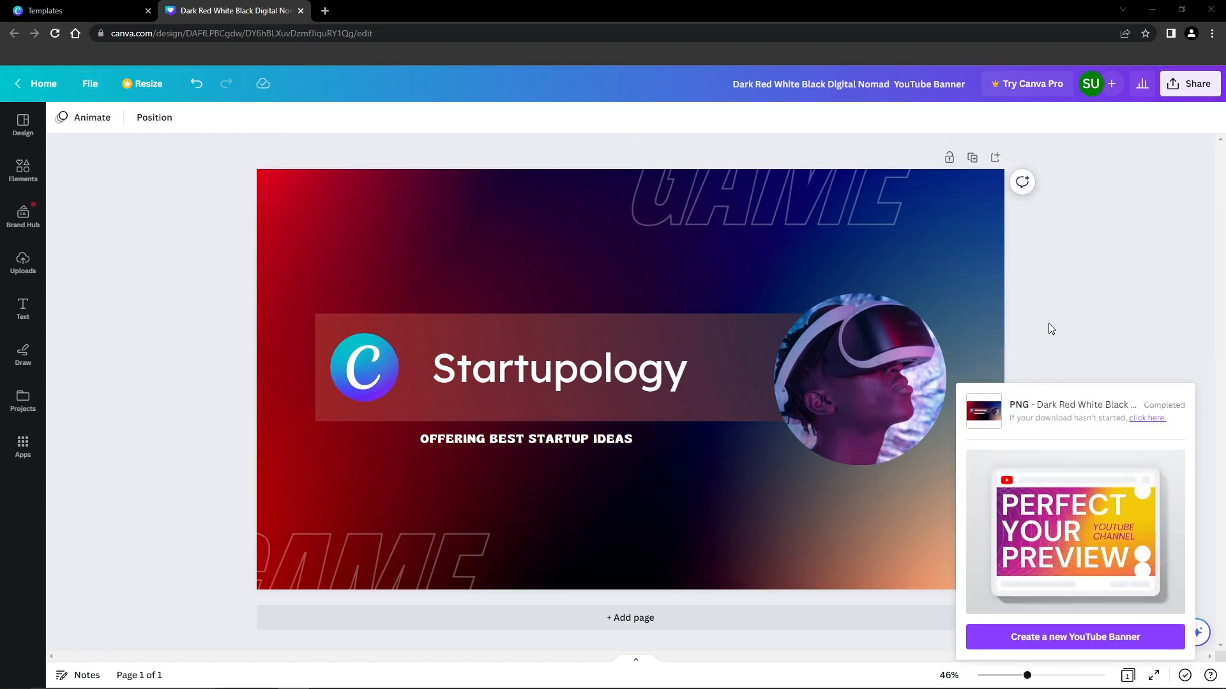